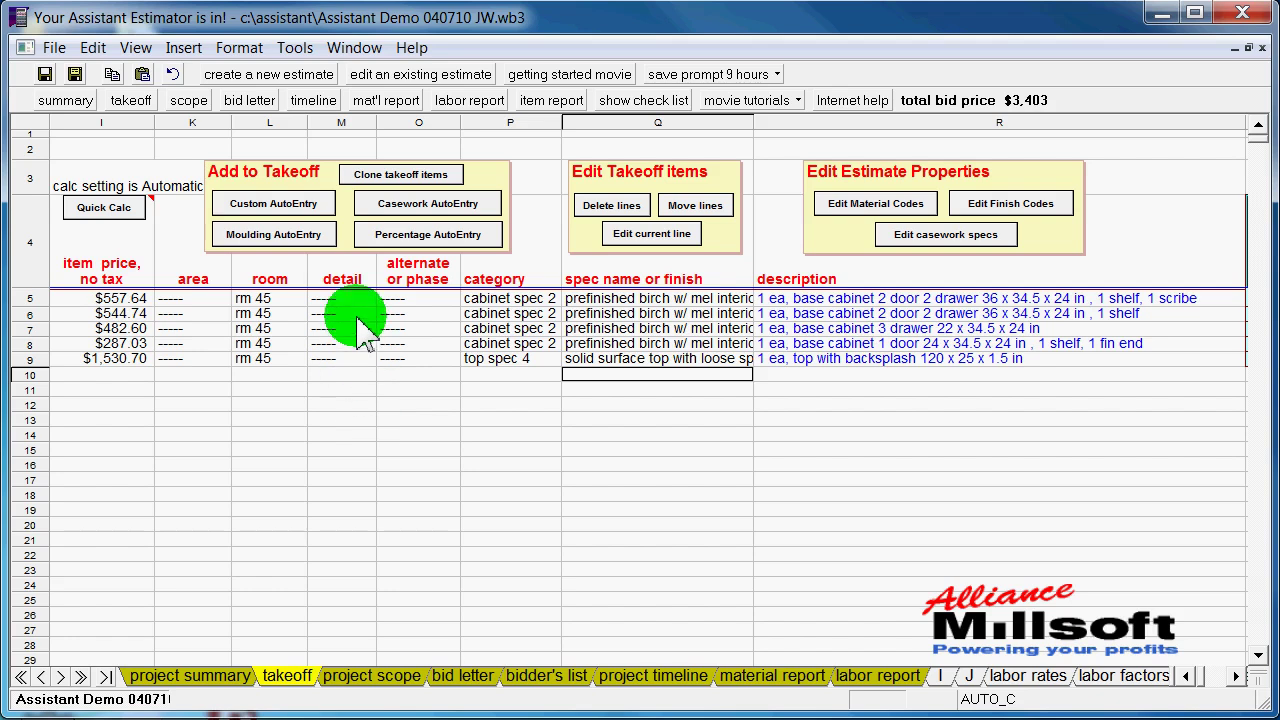
Load the "6 panel door with 6/4 panels" from the custom library's stile and rail category and set its height to 90 in
left_click(312, 205)
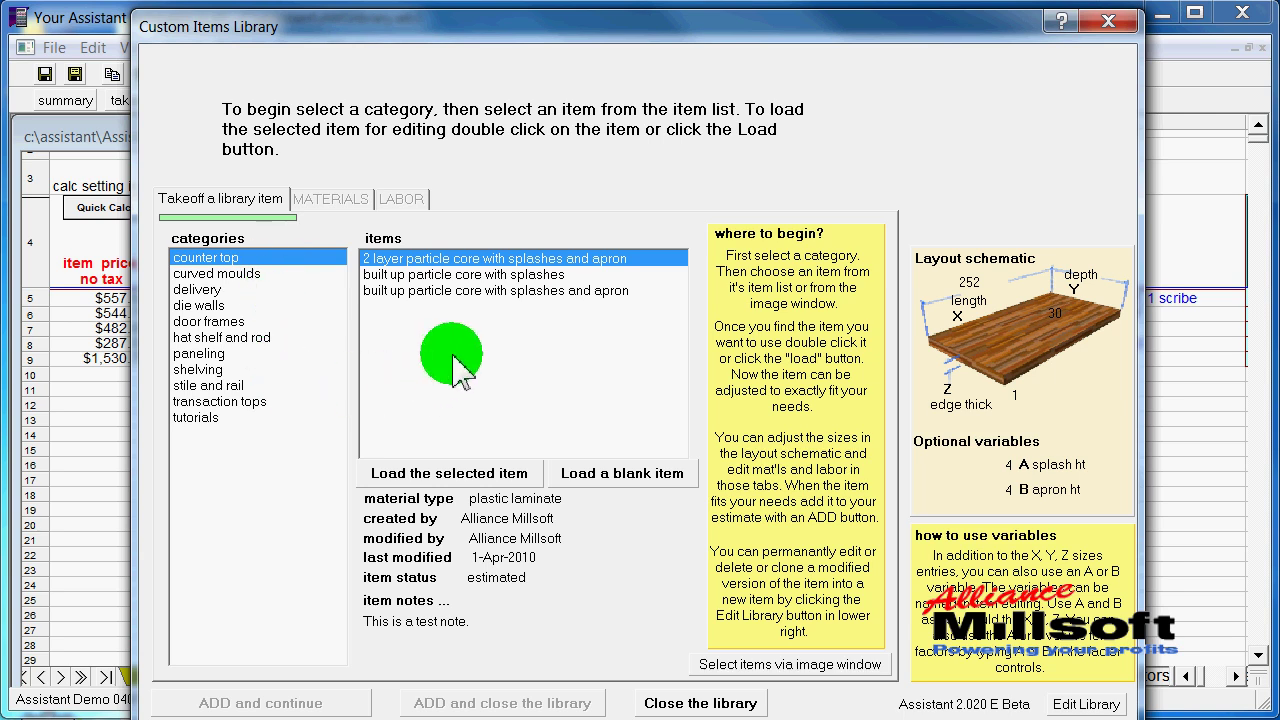
left_click(252, 338)
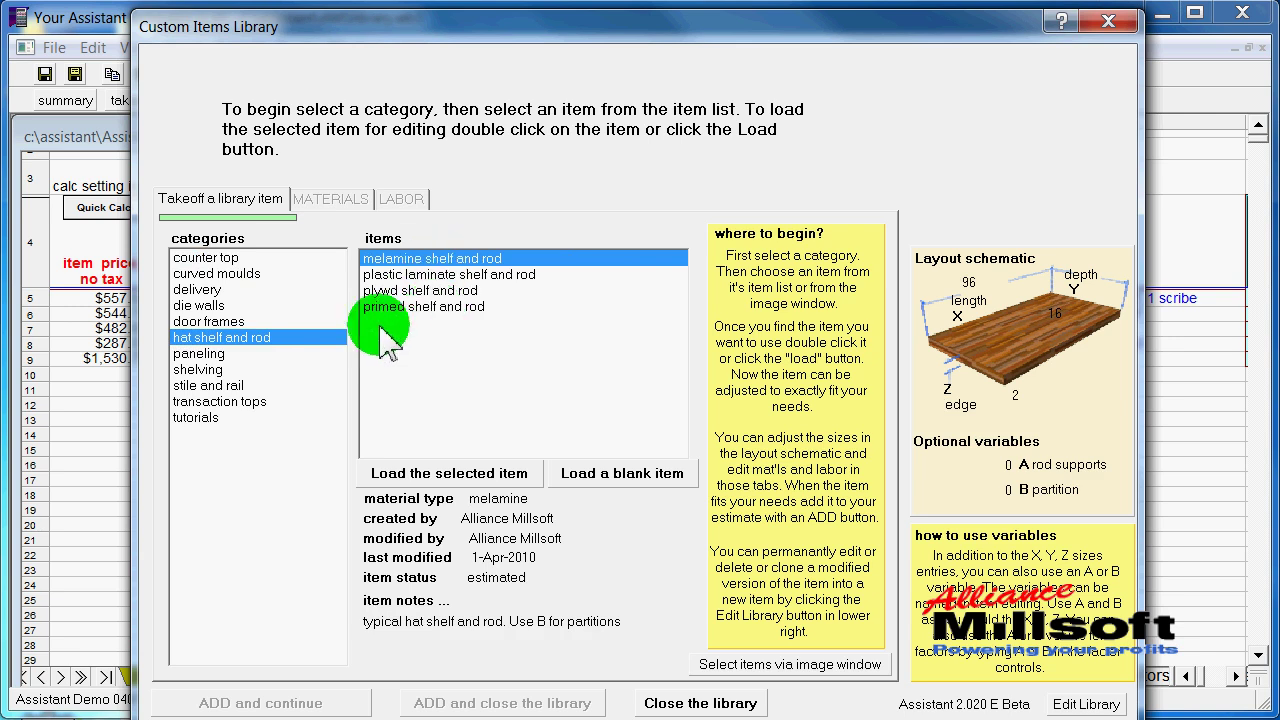
left_click(248, 385)
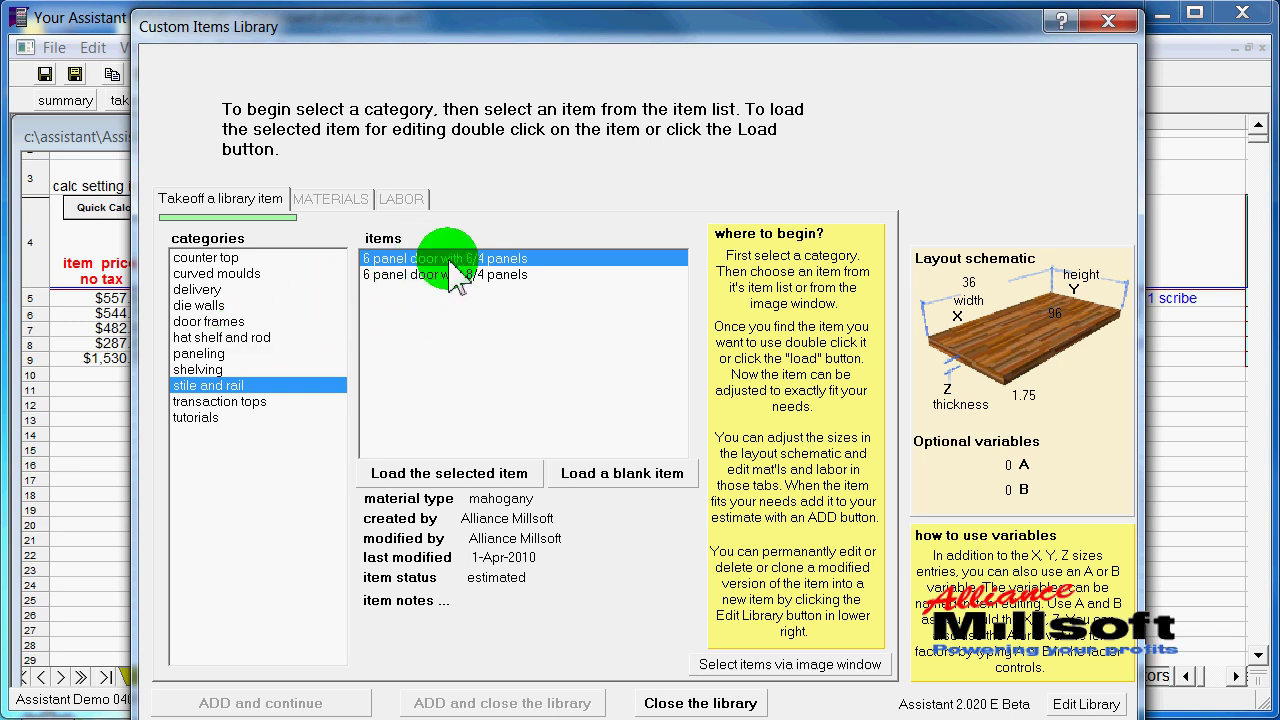
double_click(450, 261)
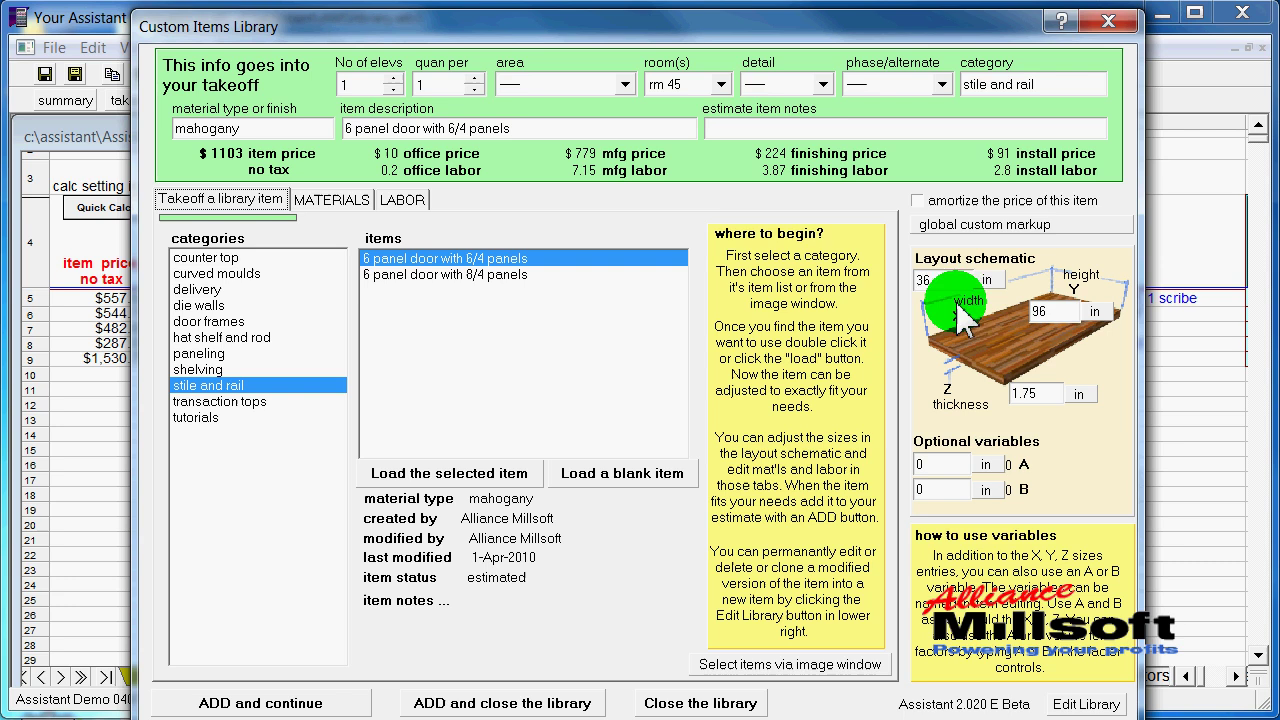
double_click(1061, 311)
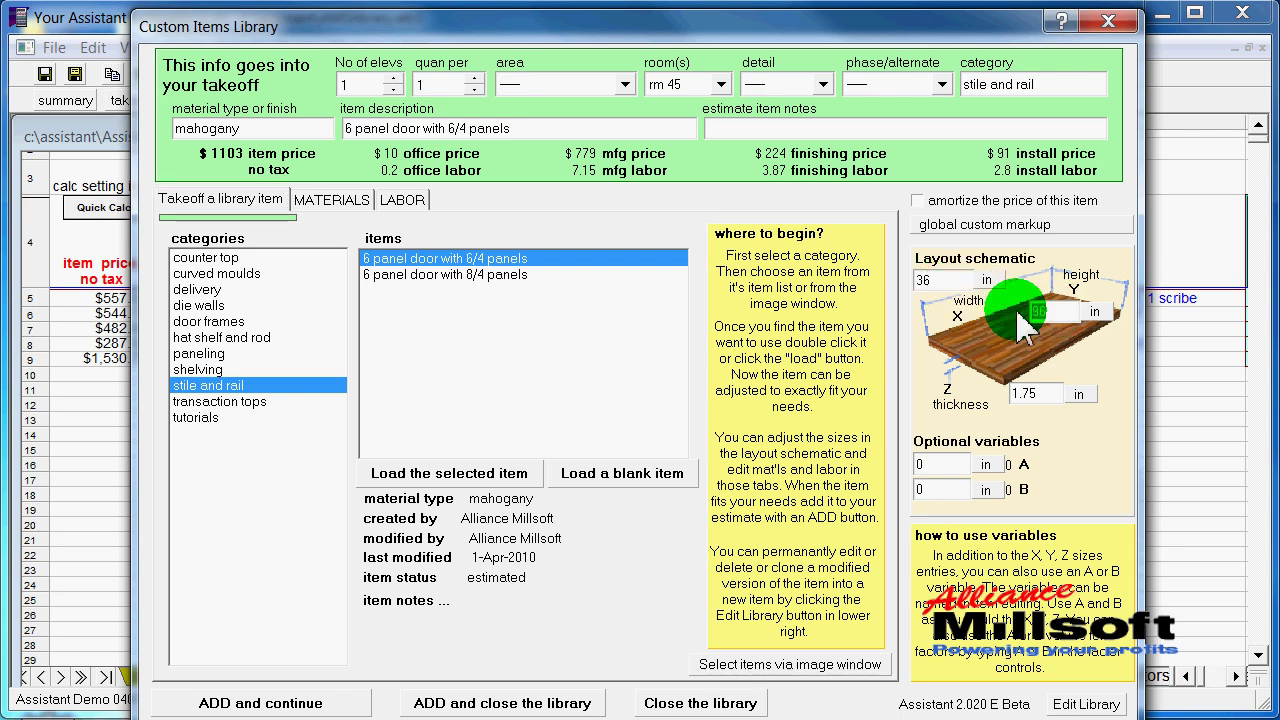
type("90")
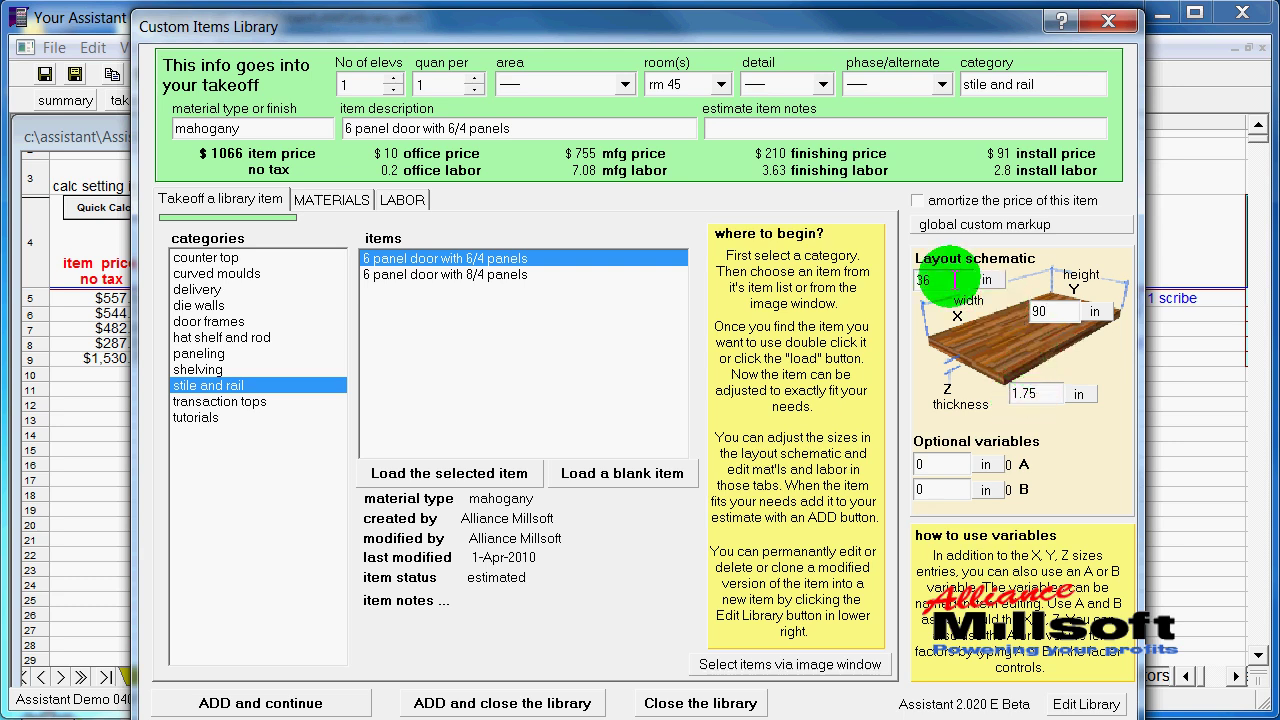
Review the door's manufacturing materials, the hm8 part details, the calculation key options, and the factory finishing and install materials
left_click(332, 200)
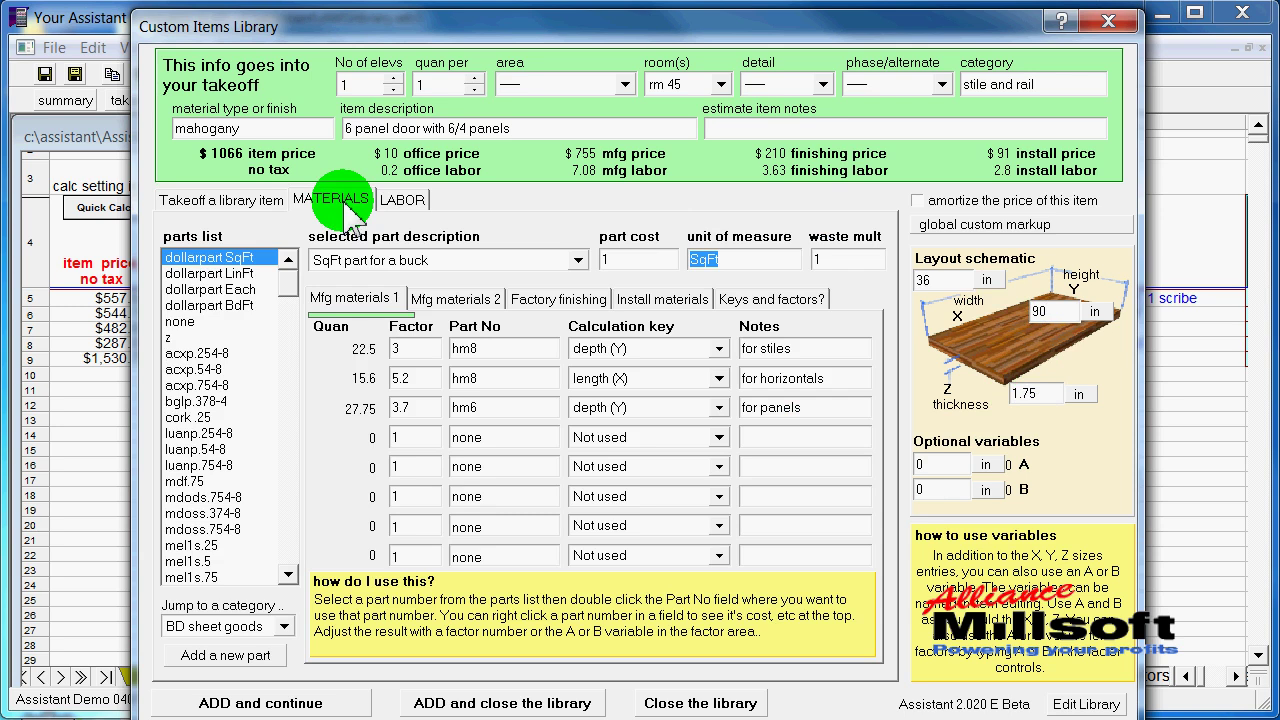
right_click(497, 352)
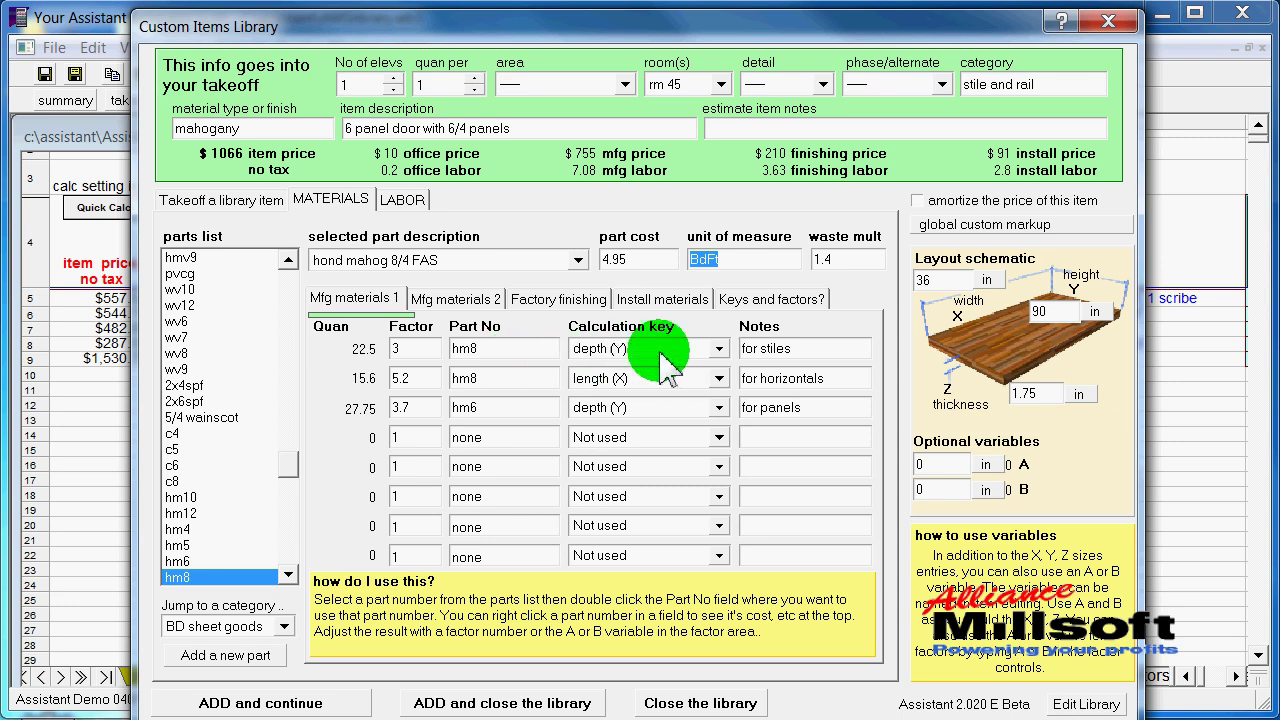
left_click(719, 349)
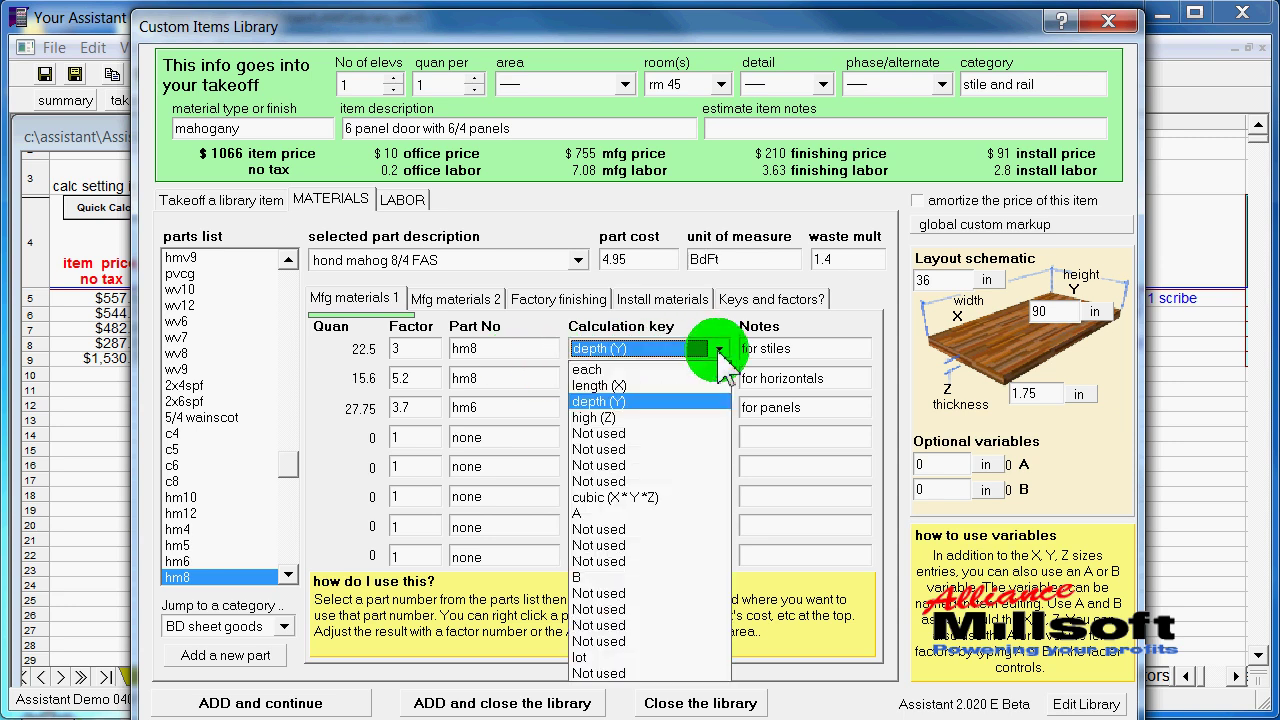
left_click(719, 352)
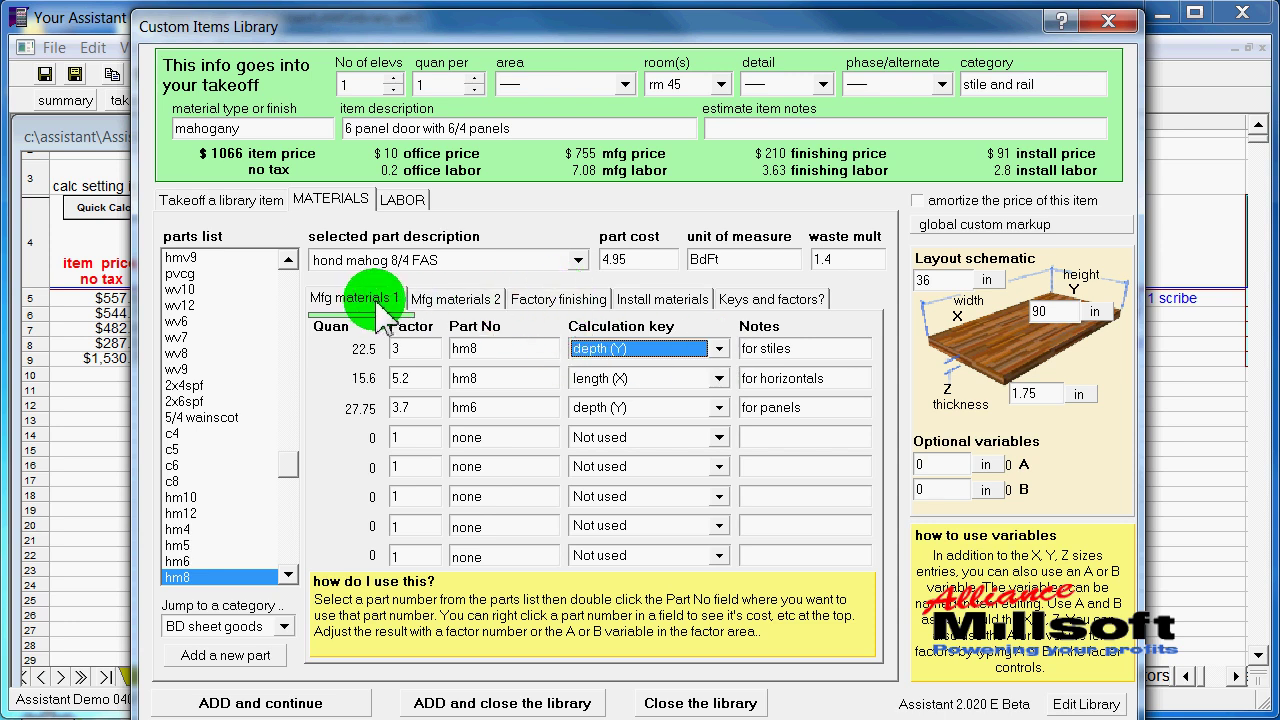
left_click(546, 313)
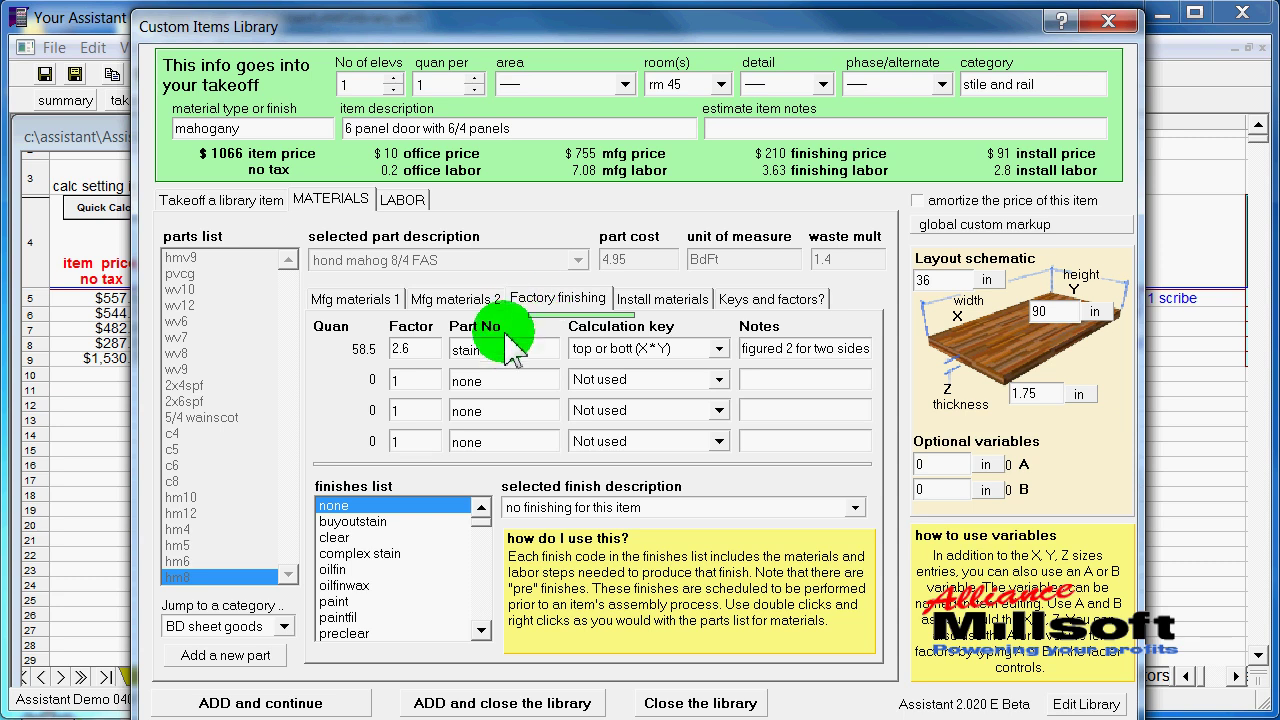
left_click(661, 312)
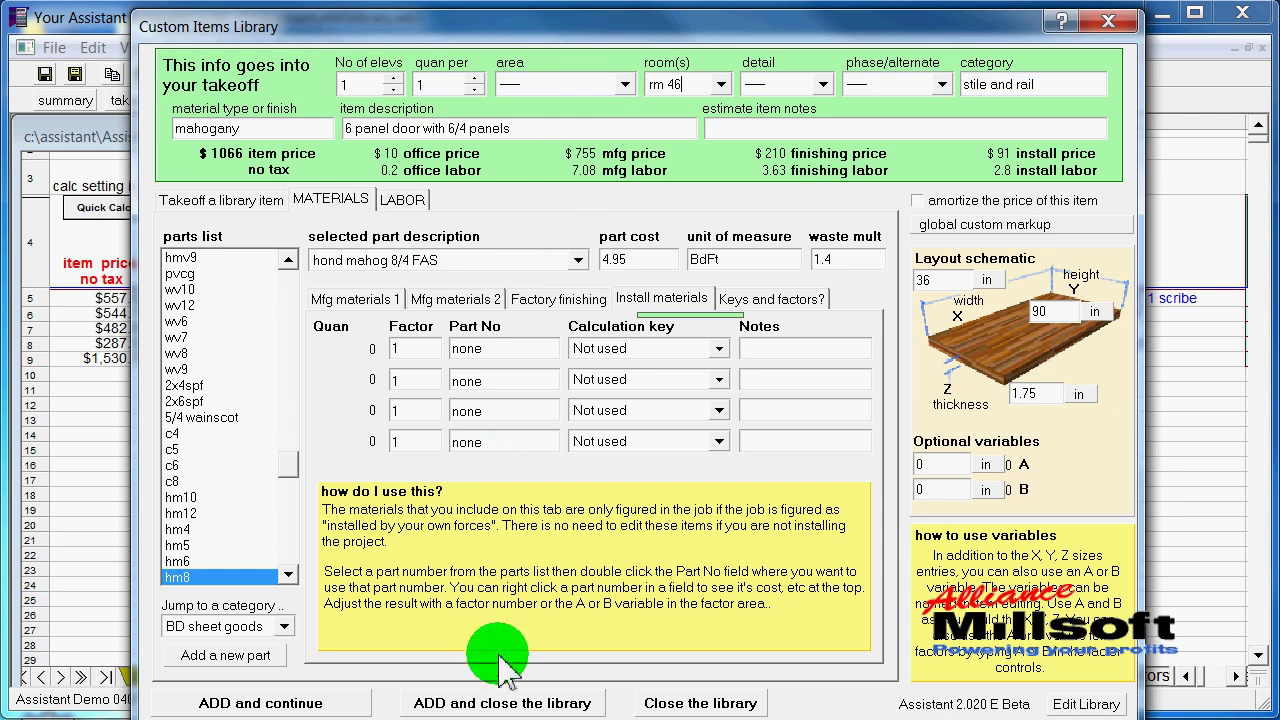
Assign the door to room "rm 46", add it to the takeoff and close the library
left_click(500, 702)
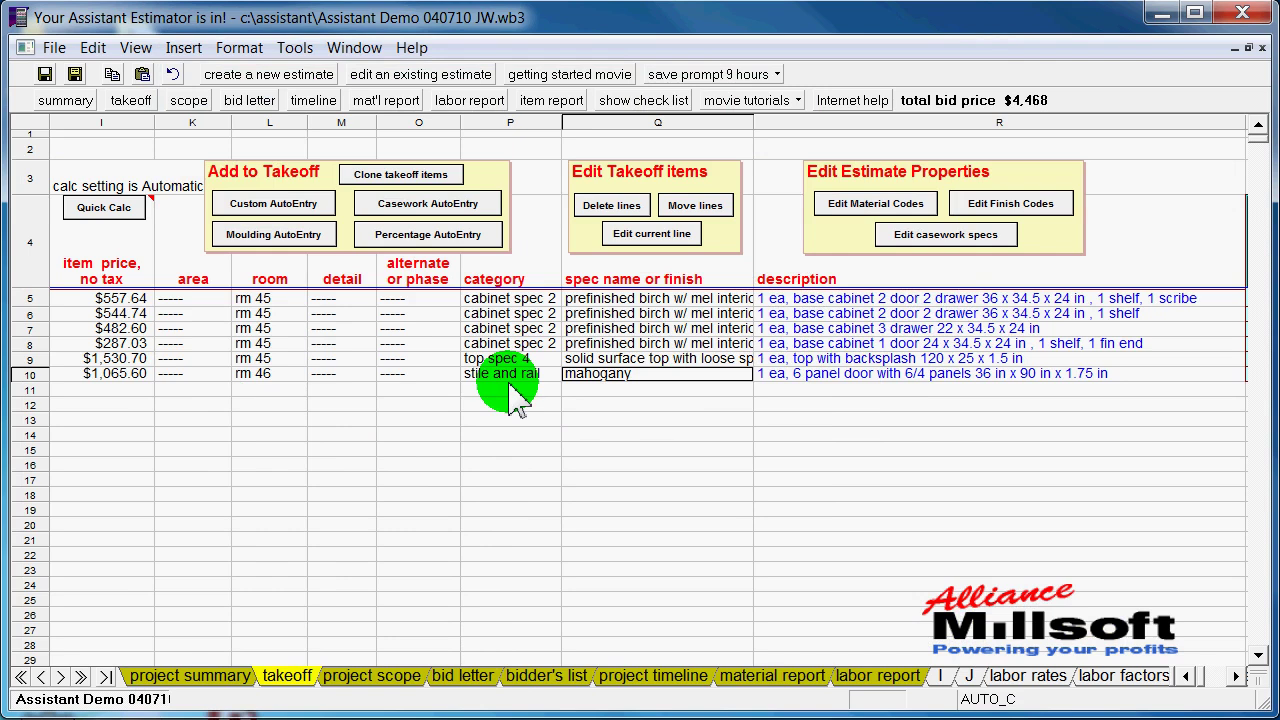
Reopen the custom items library and show the stile and rail category's "6 panel door with 6/4 panels" in the image window
left_click(290, 213)
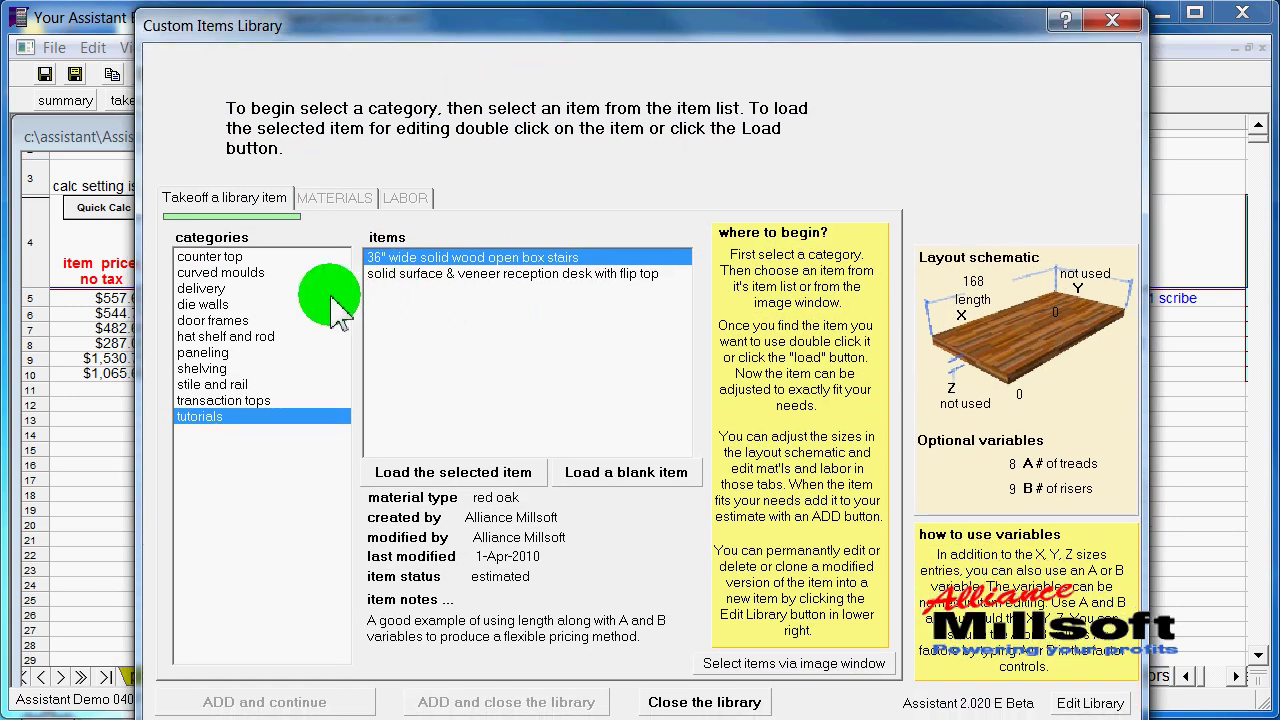
left_click(243, 304)
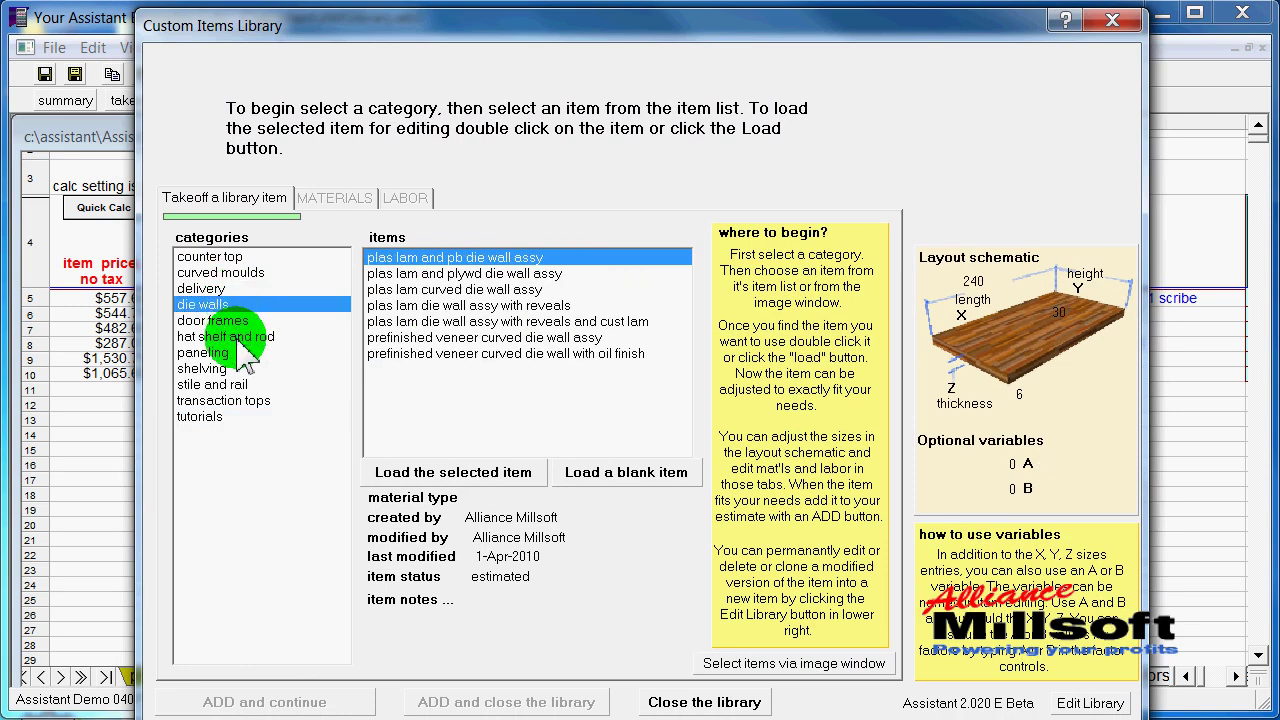
left_click(245, 336)
left_click(255, 384)
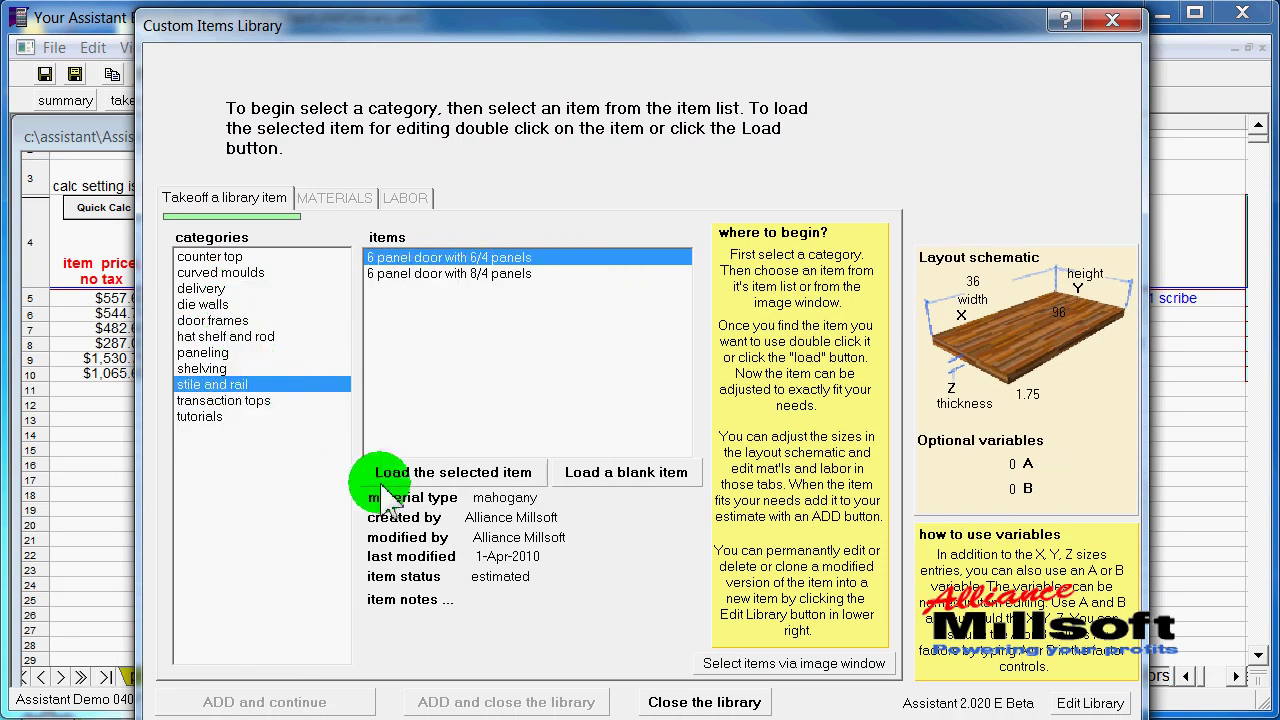
left_click(826, 664)
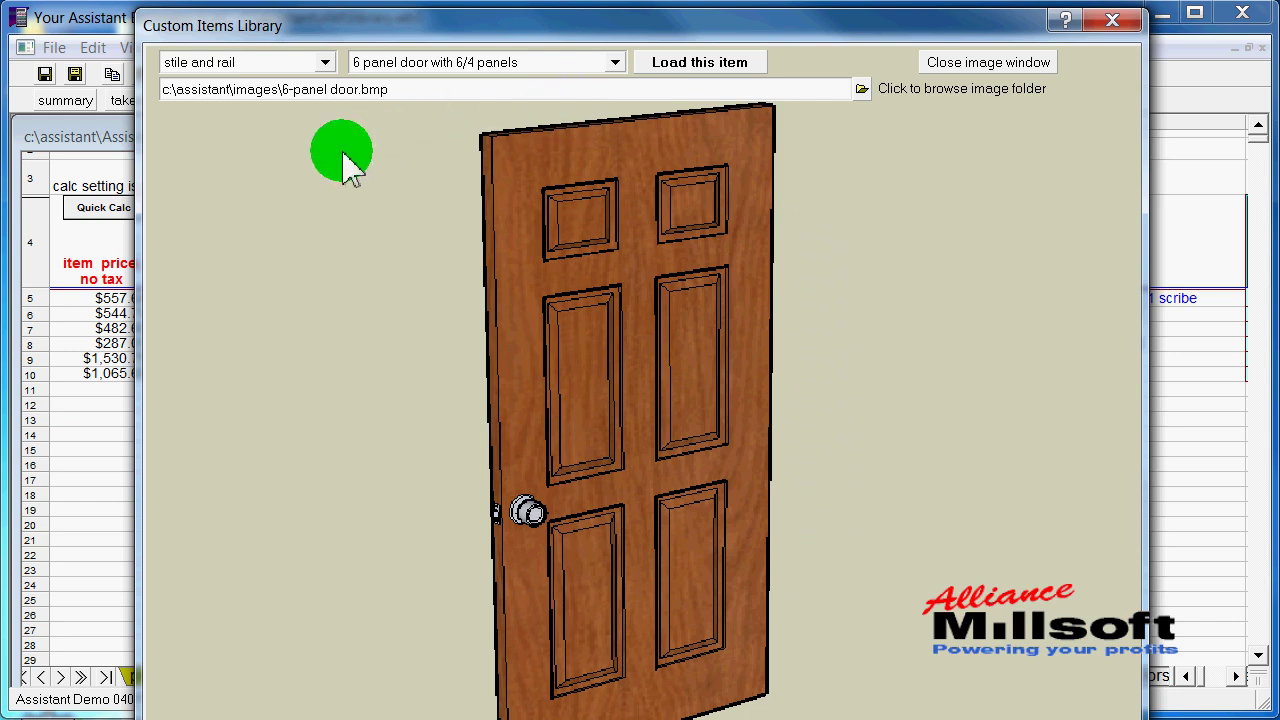
View the images of the tutorials category's 36" wide solid wood open box stairs and of "adjustable shelving on stds.bmp"
left_click(326, 62)
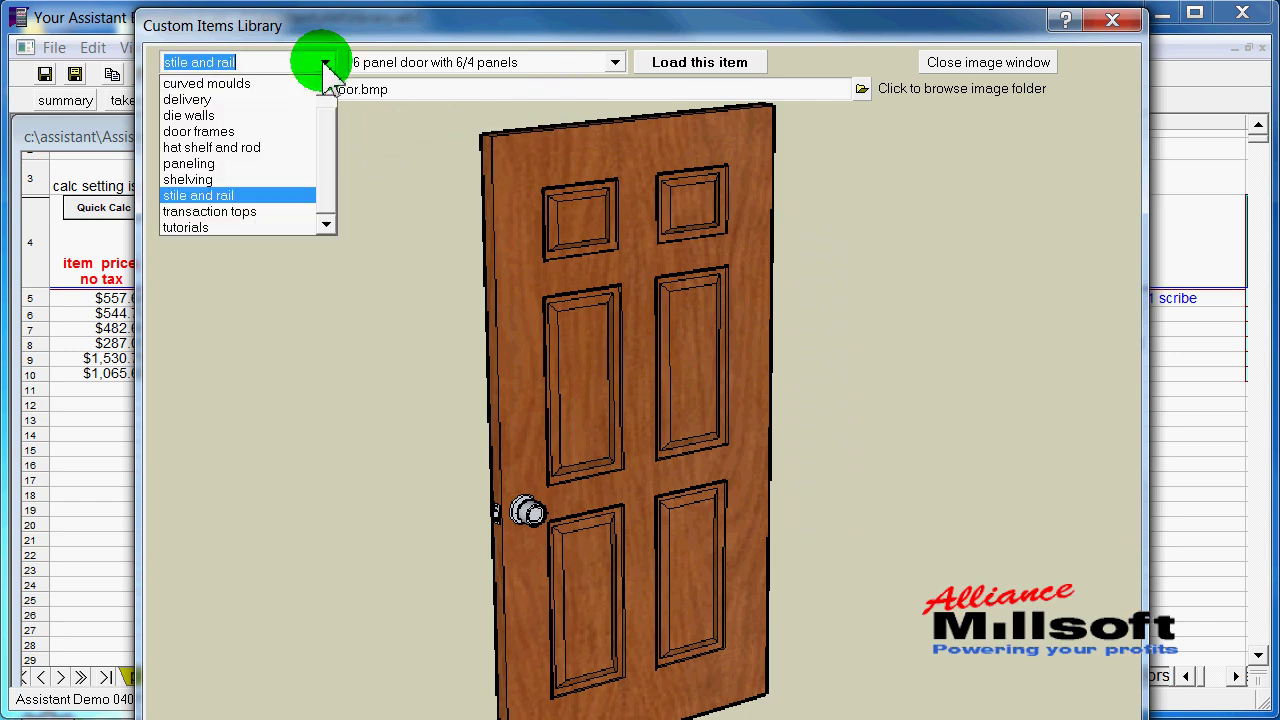
left_click(250, 228)
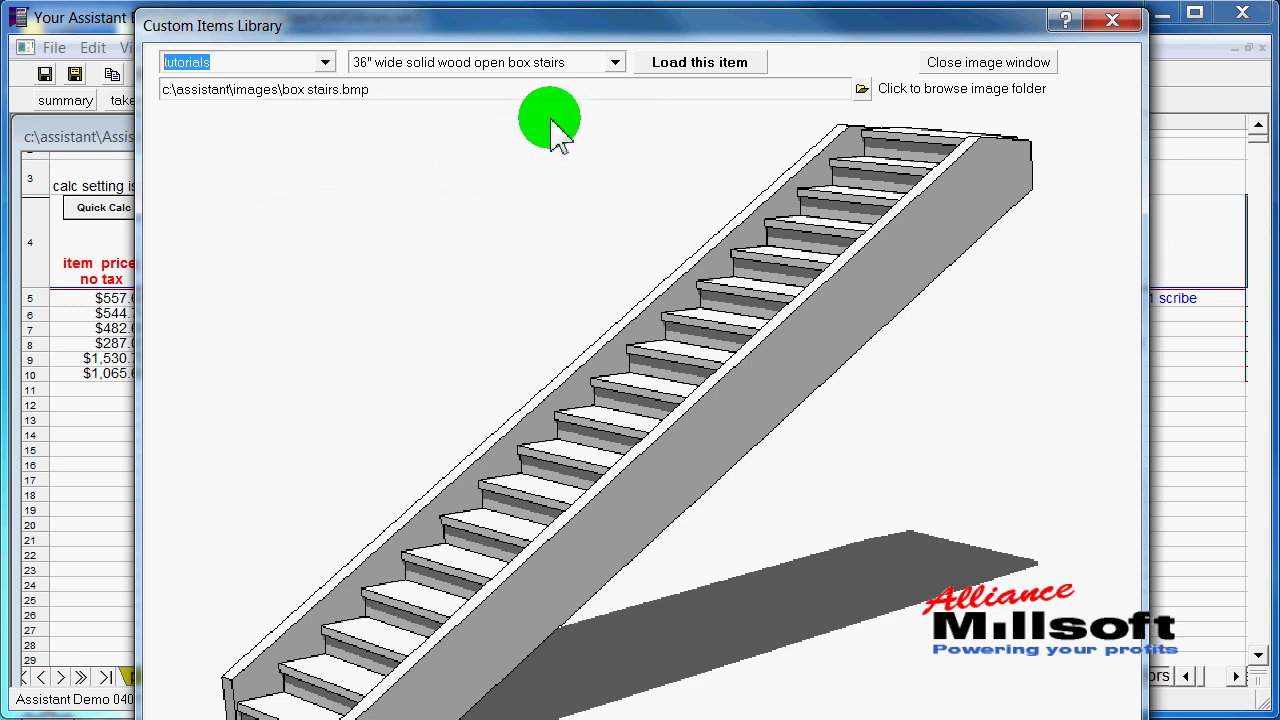
left_click(614, 63)
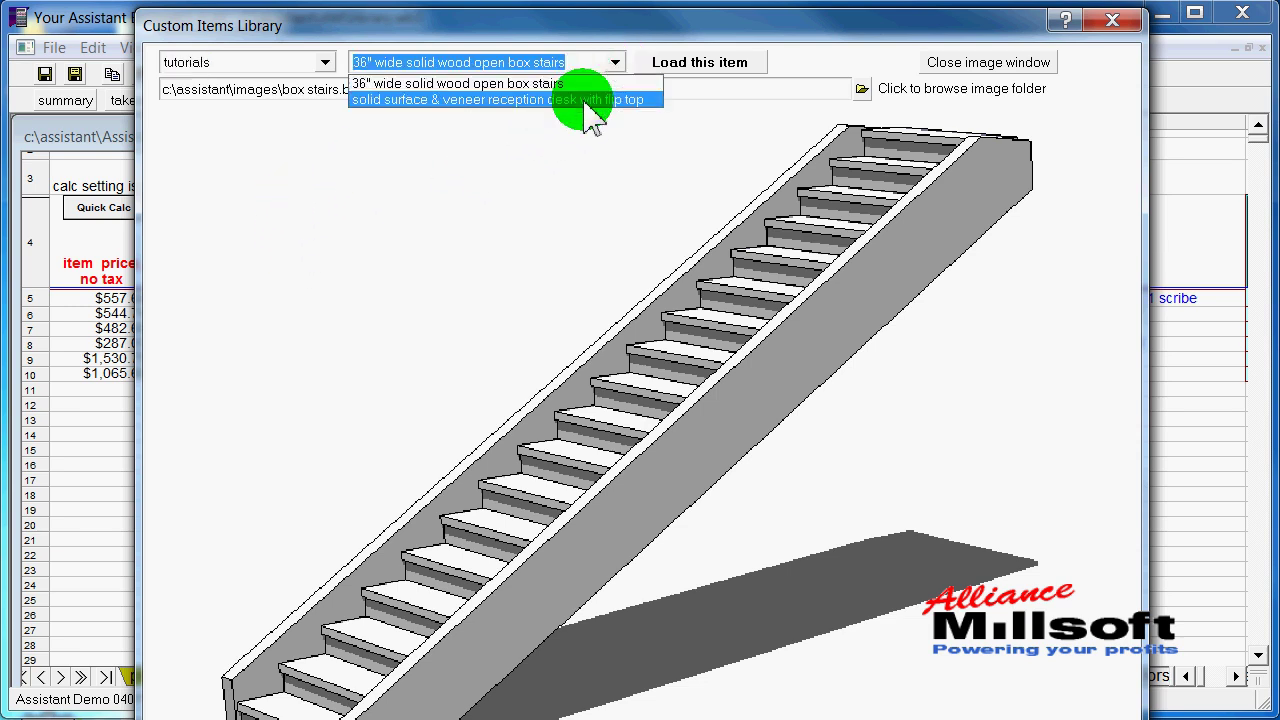
left_click(588, 84)
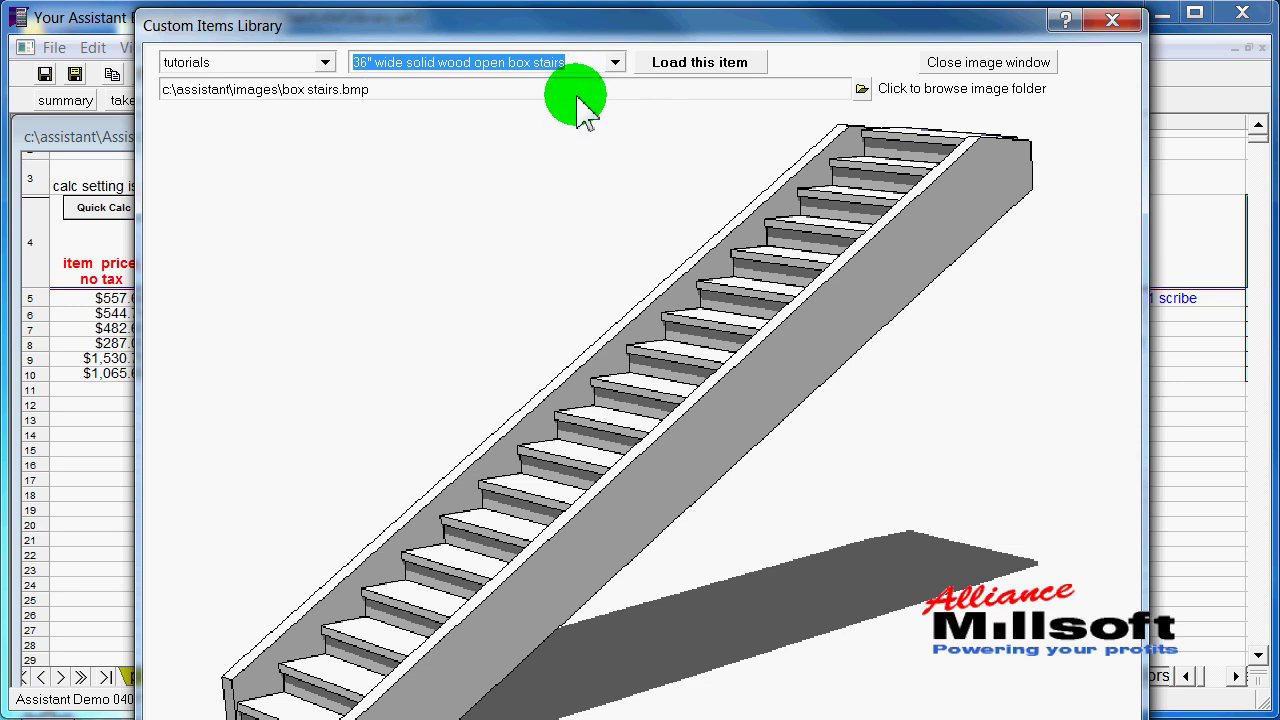
left_click(859, 90)
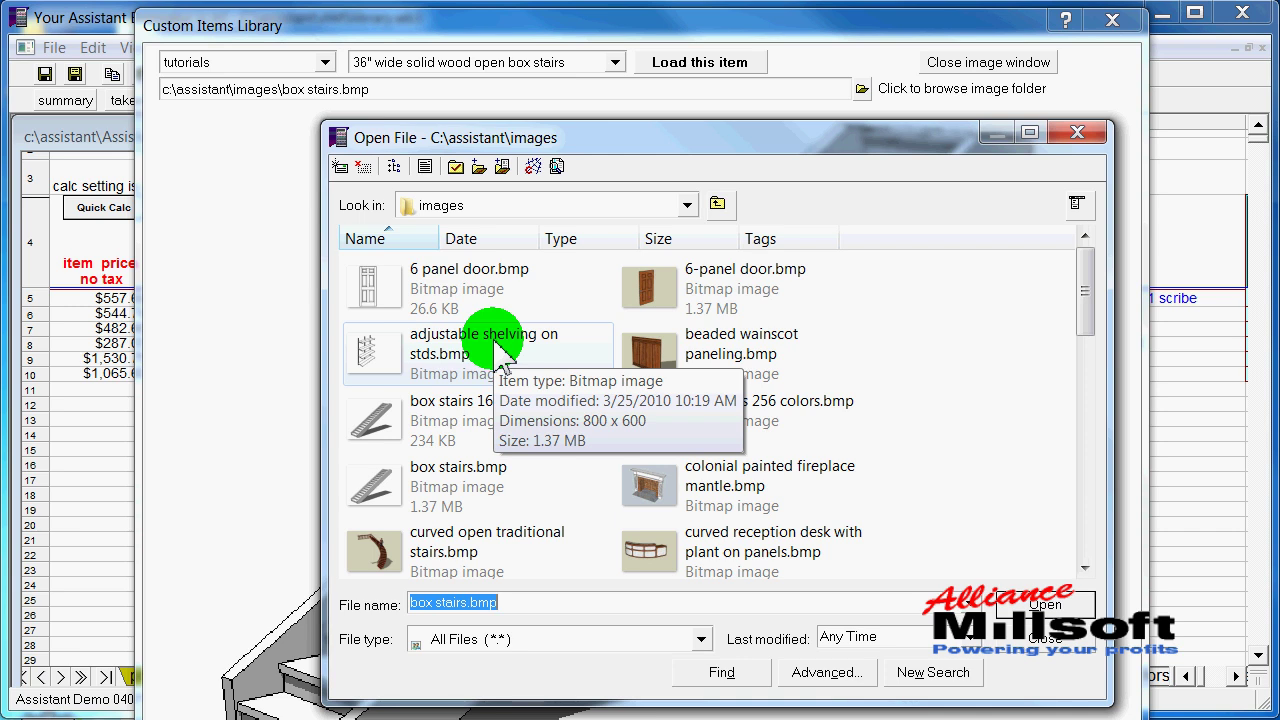
double_click(497, 350)
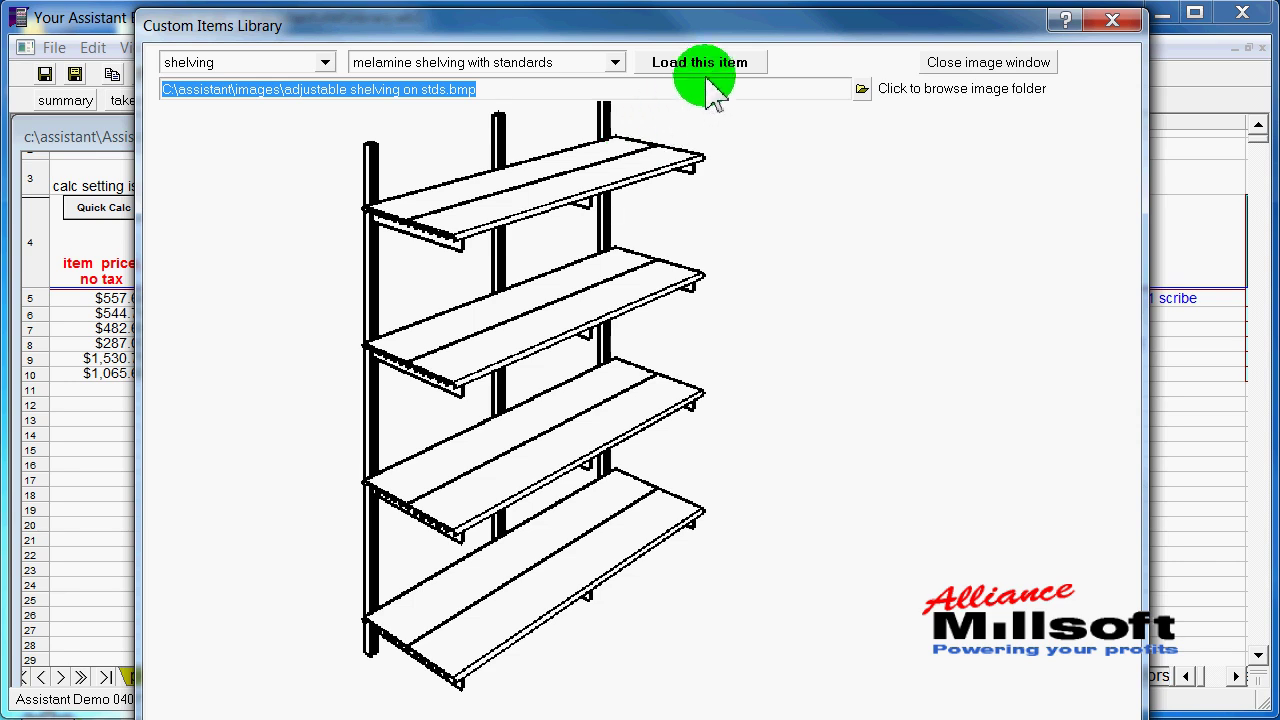
Choose "curved solid surface and veneer reception desk.bmp" from the images folder and load its library item
left_click(864, 93)
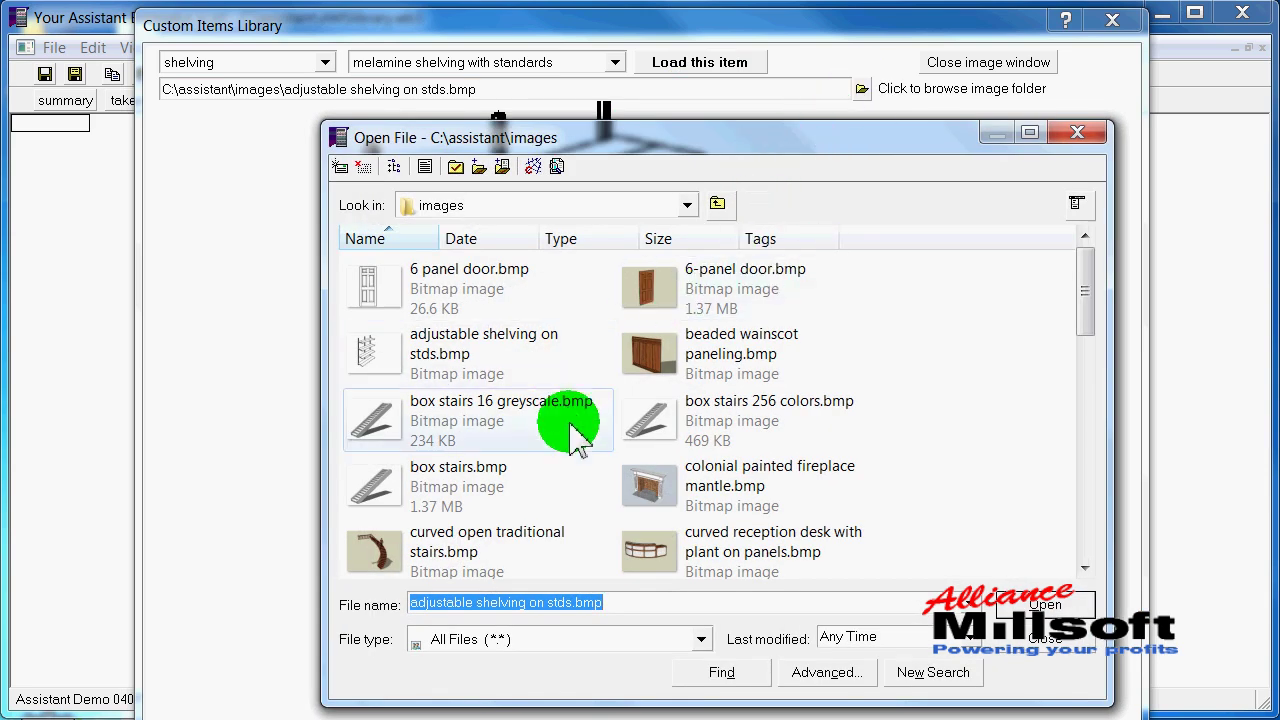
left_click(1085, 568)
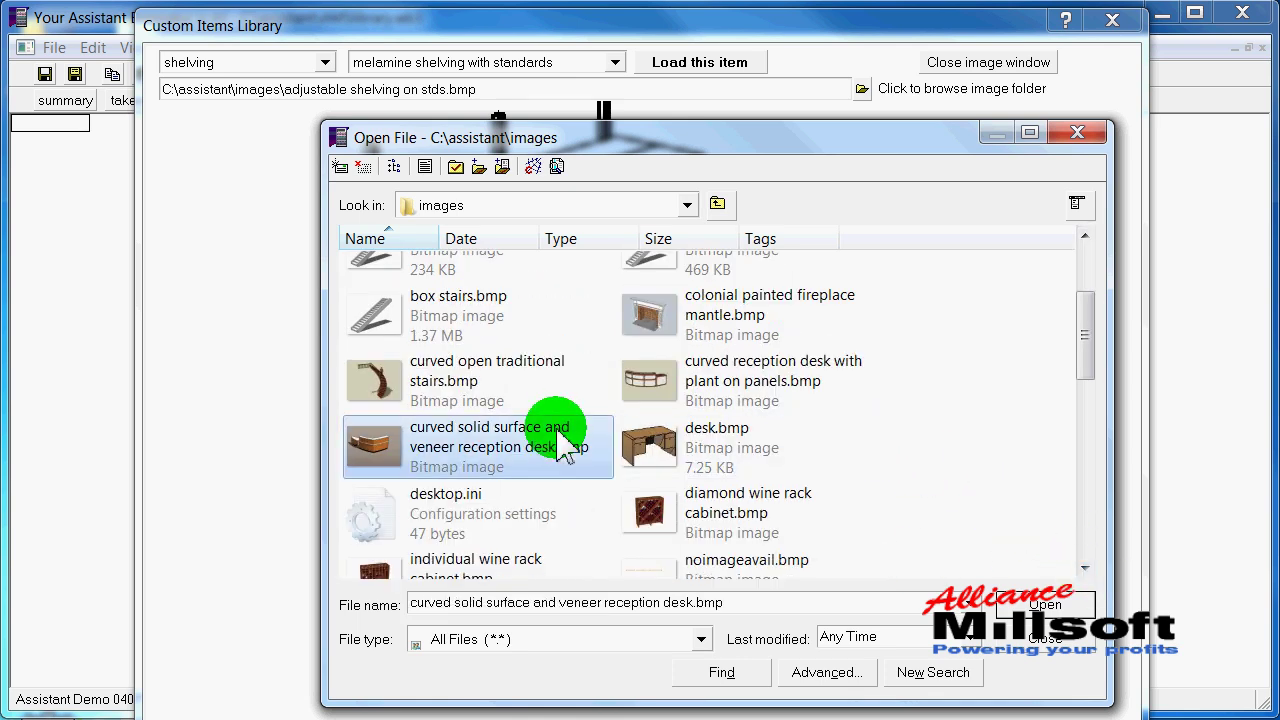
left_click(1045, 604)
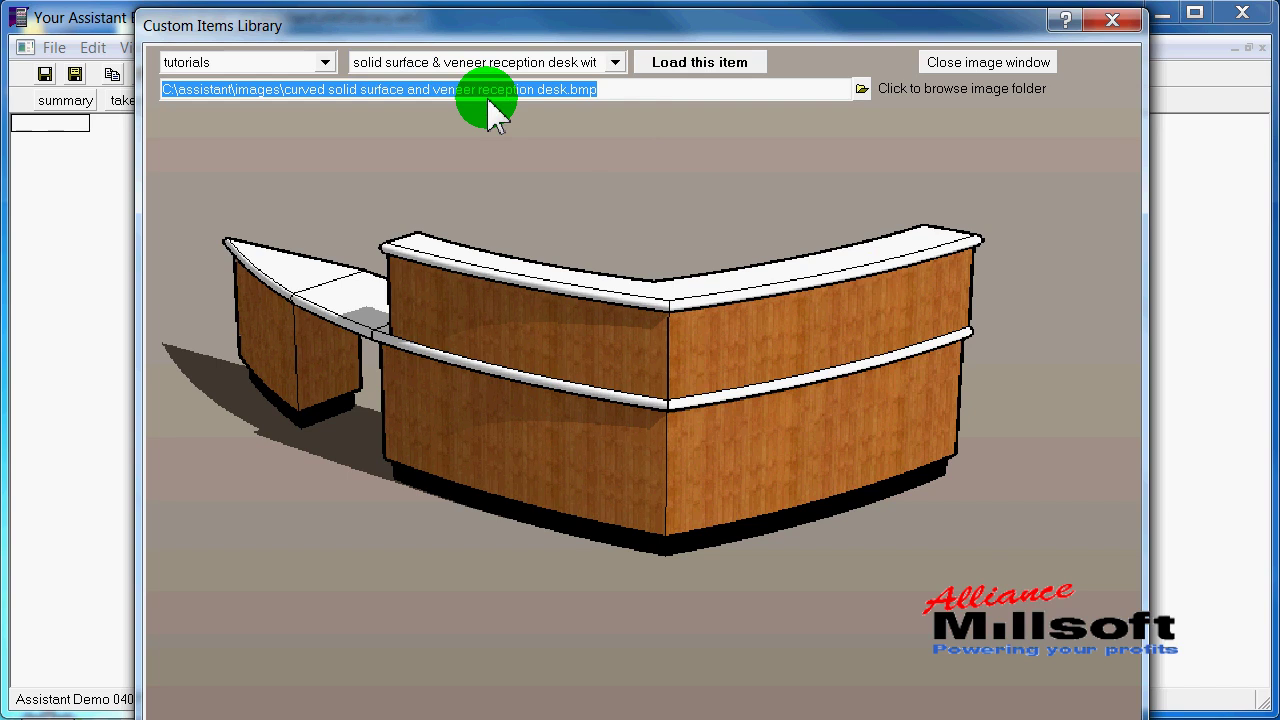
left_click(713, 82)
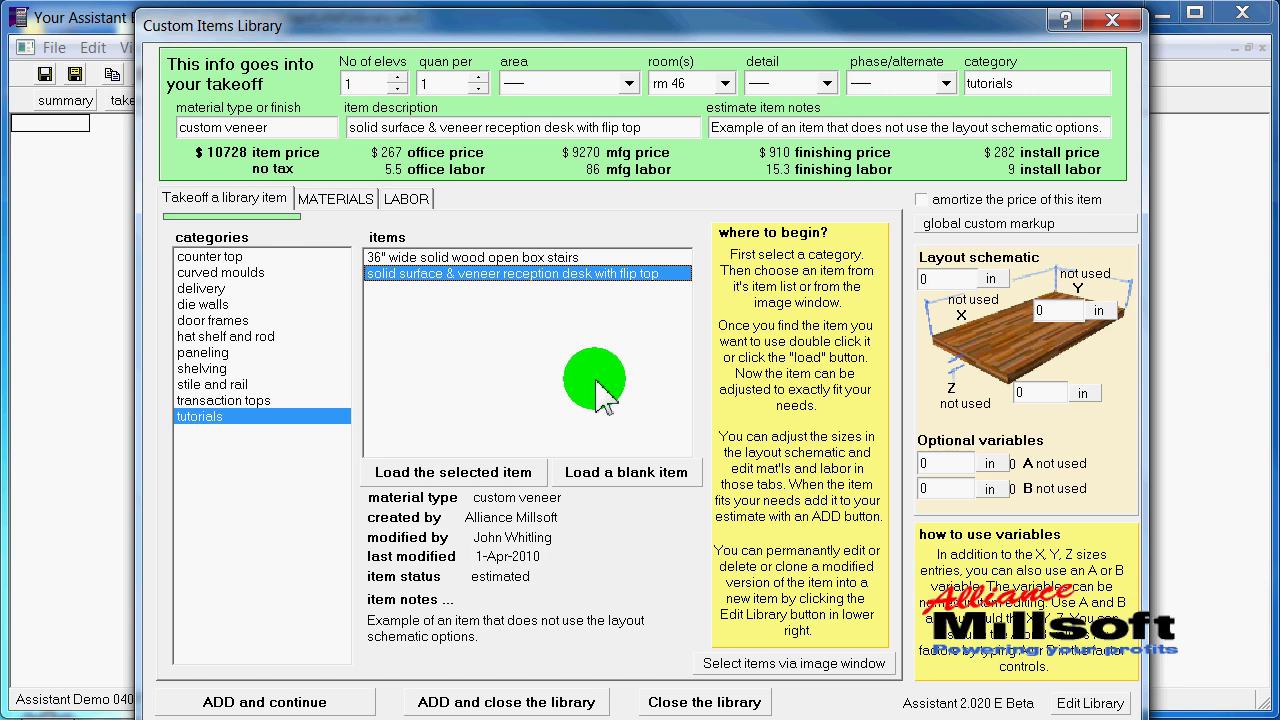
Review the reception desk's manufacturing materials, factory finishing and labor breakdown
left_click(345, 210)
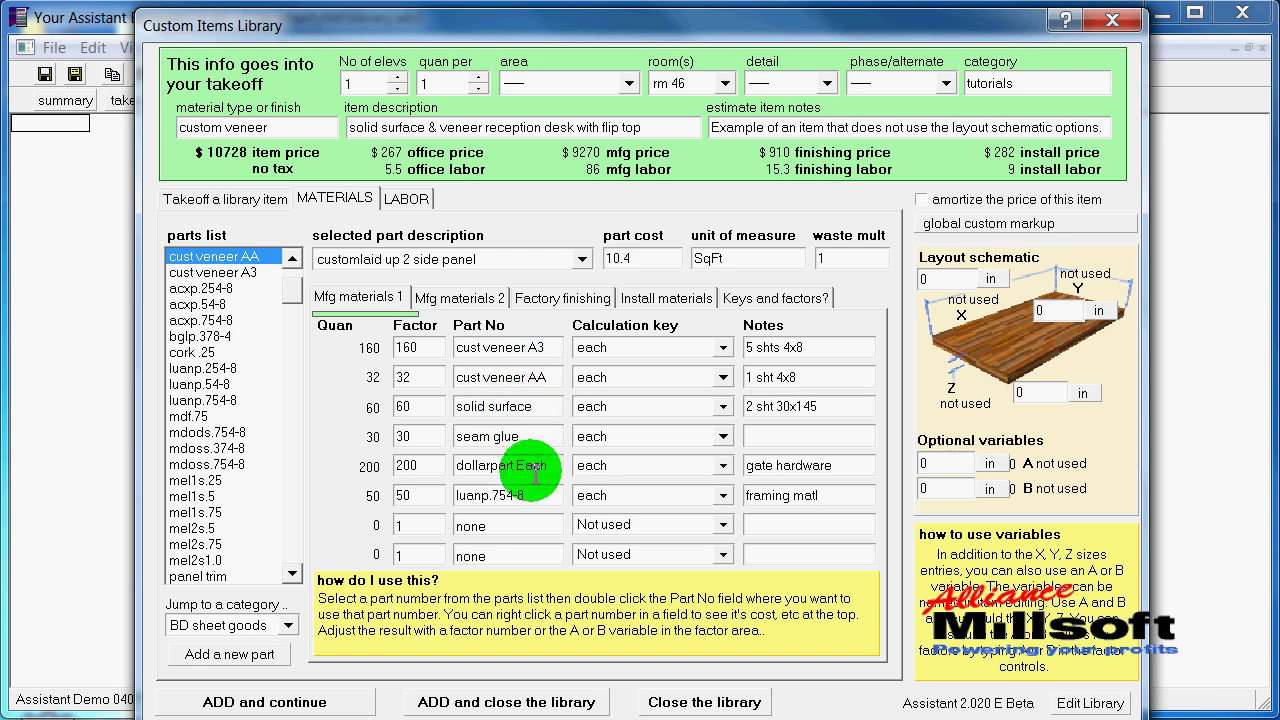
double_click(412, 466)
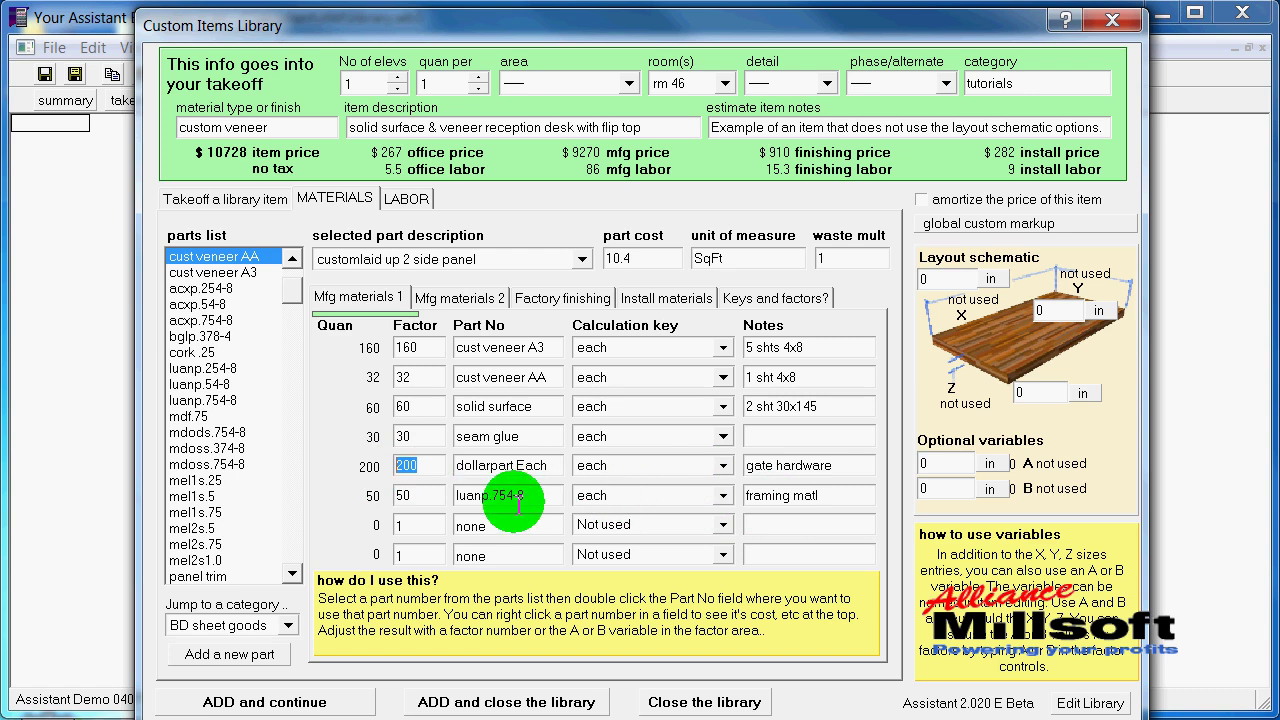
left_click(548, 302)
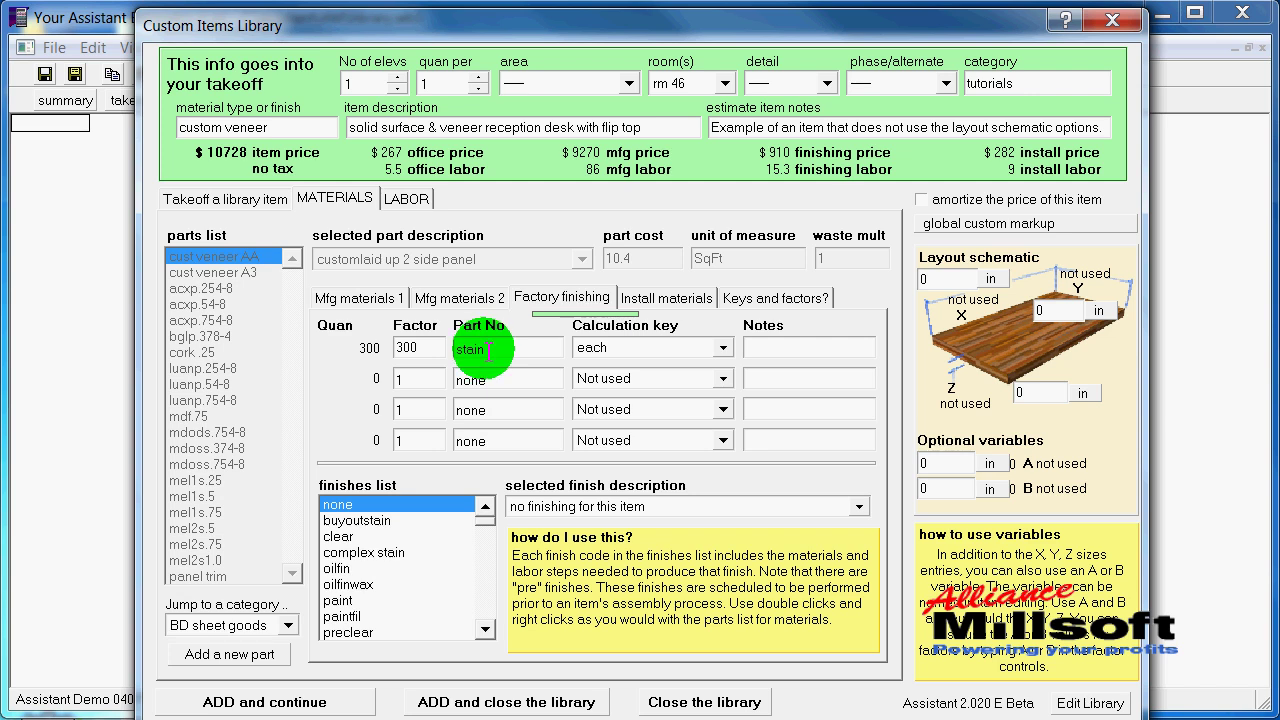
left_click(420, 199)
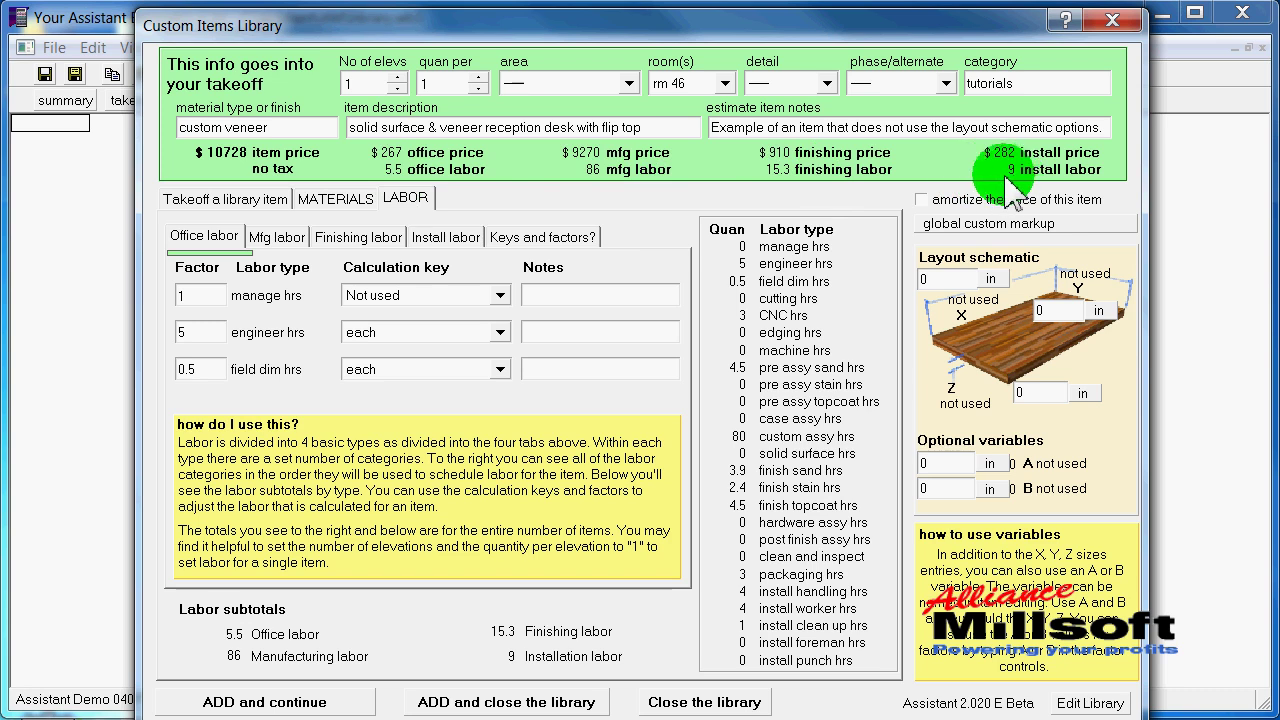
Set the reception desk's room to "rm 49" and its phase/alternate to "alt 1", and add it to the takeoff, closing the library
double_click(706, 83)
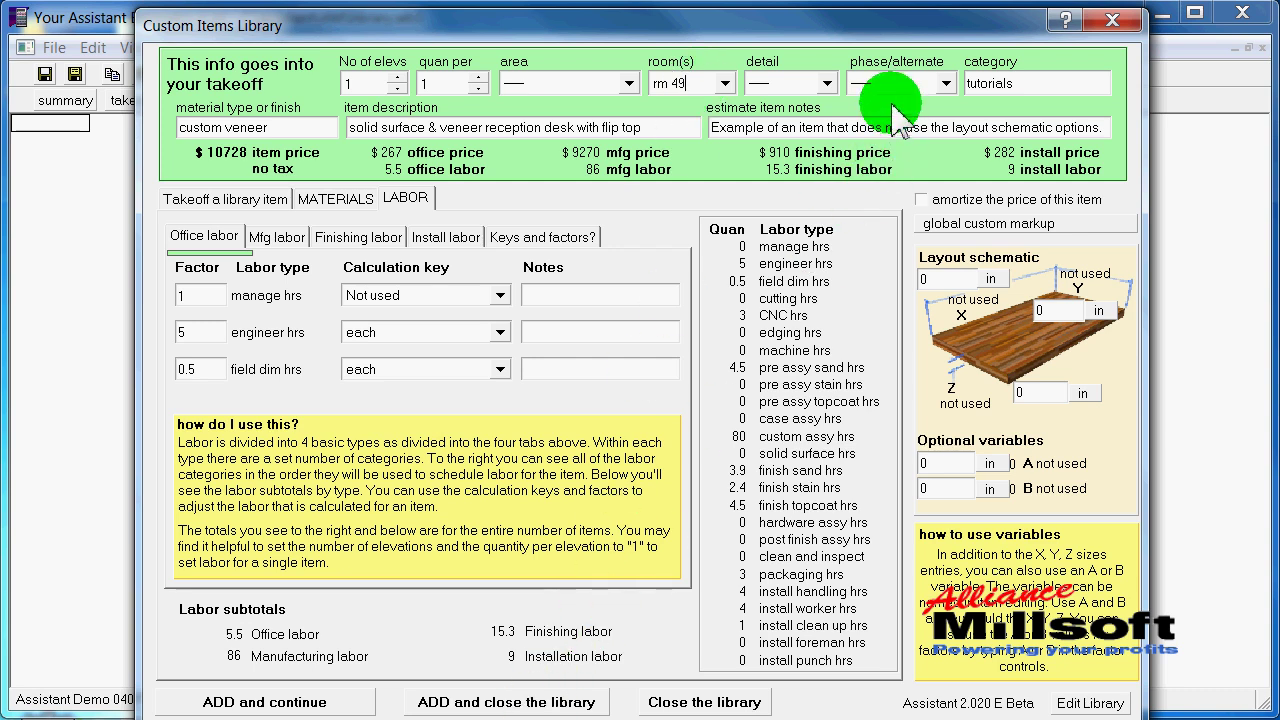
double_click(846, 84)
type("alt 1")
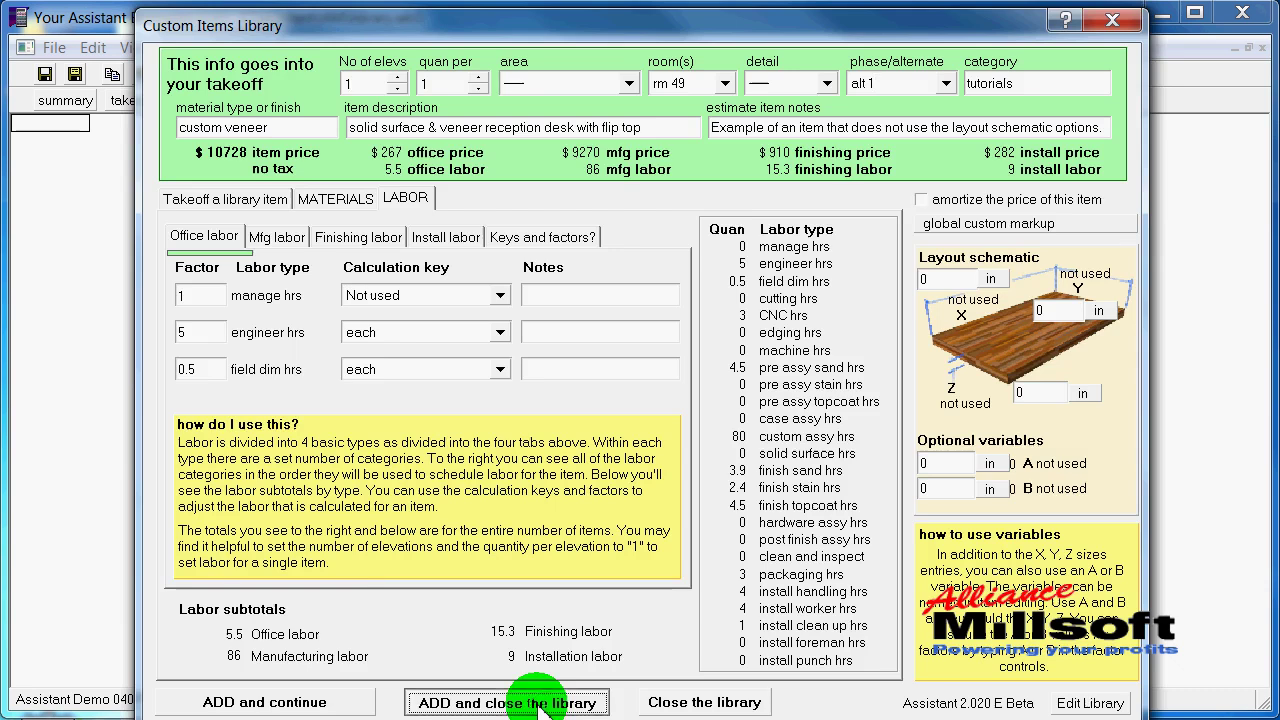
left_click(506, 701)
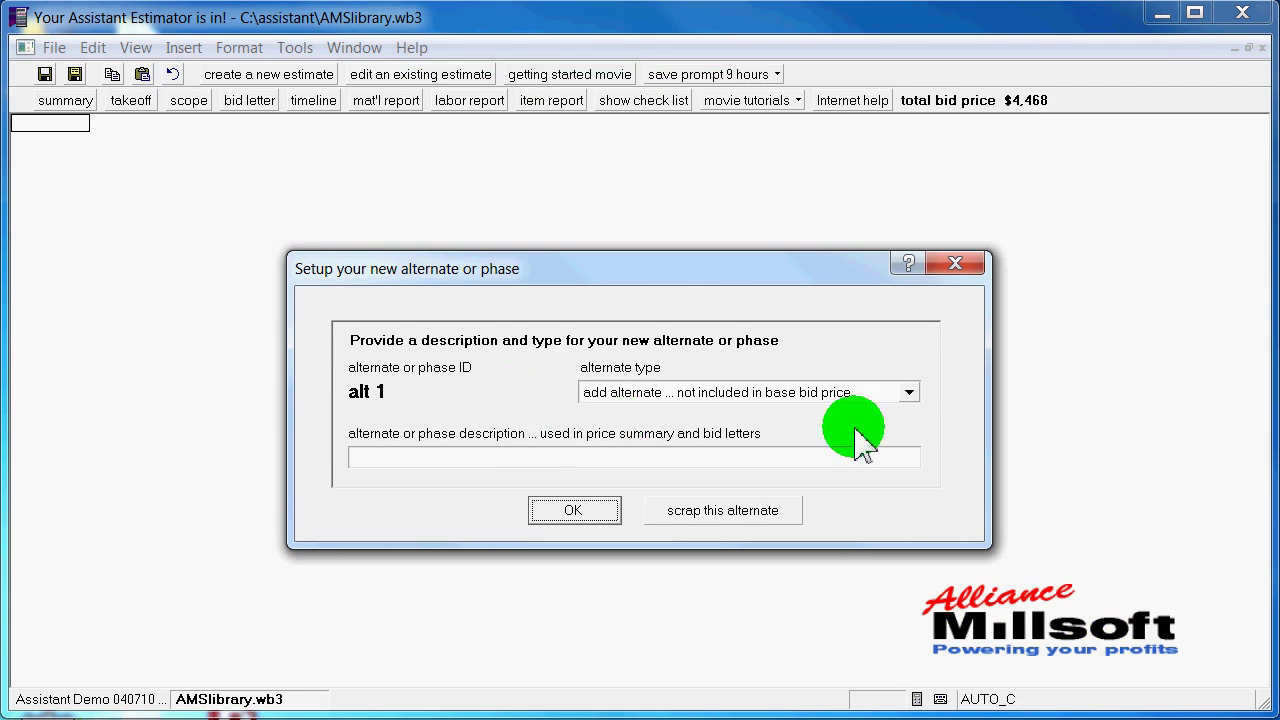
Set up alternate alt 1 as a deduct alternate included in the base bid price, with the description "reception desk"
left_click(912, 395)
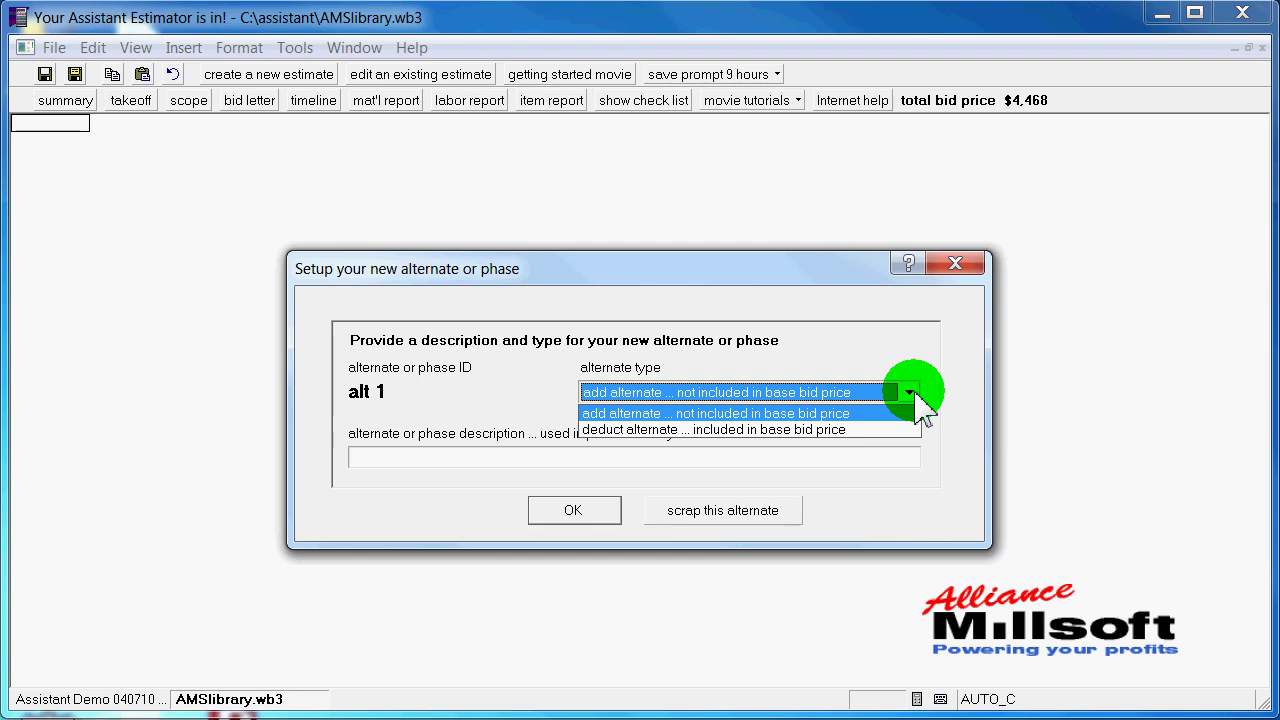
left_click(846, 429)
left_click(484, 457)
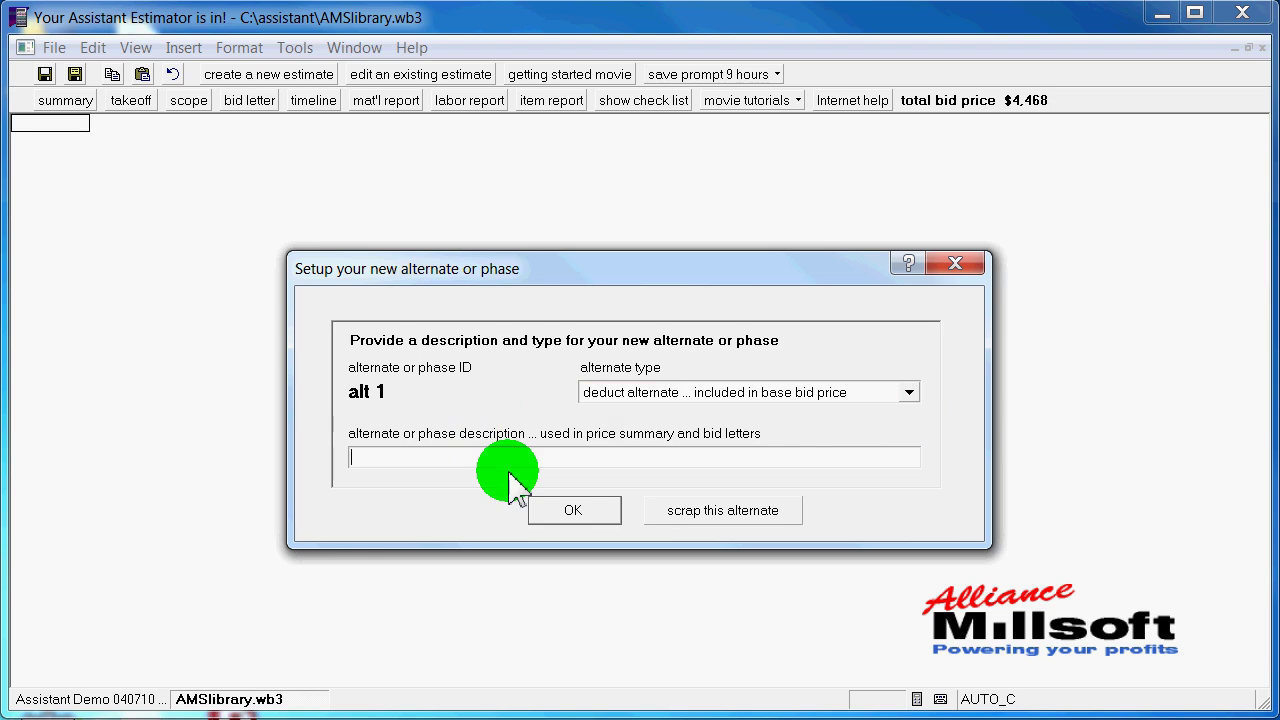
type("receptoin desk")
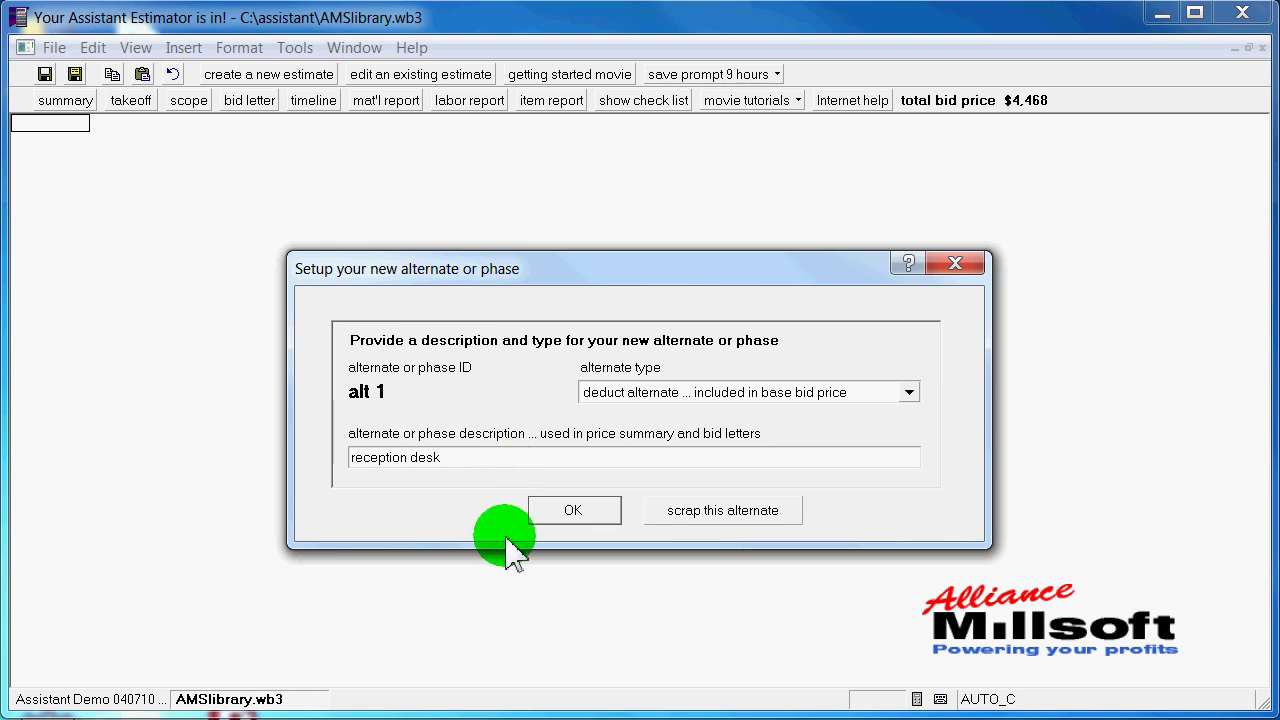
left_click(572, 510)
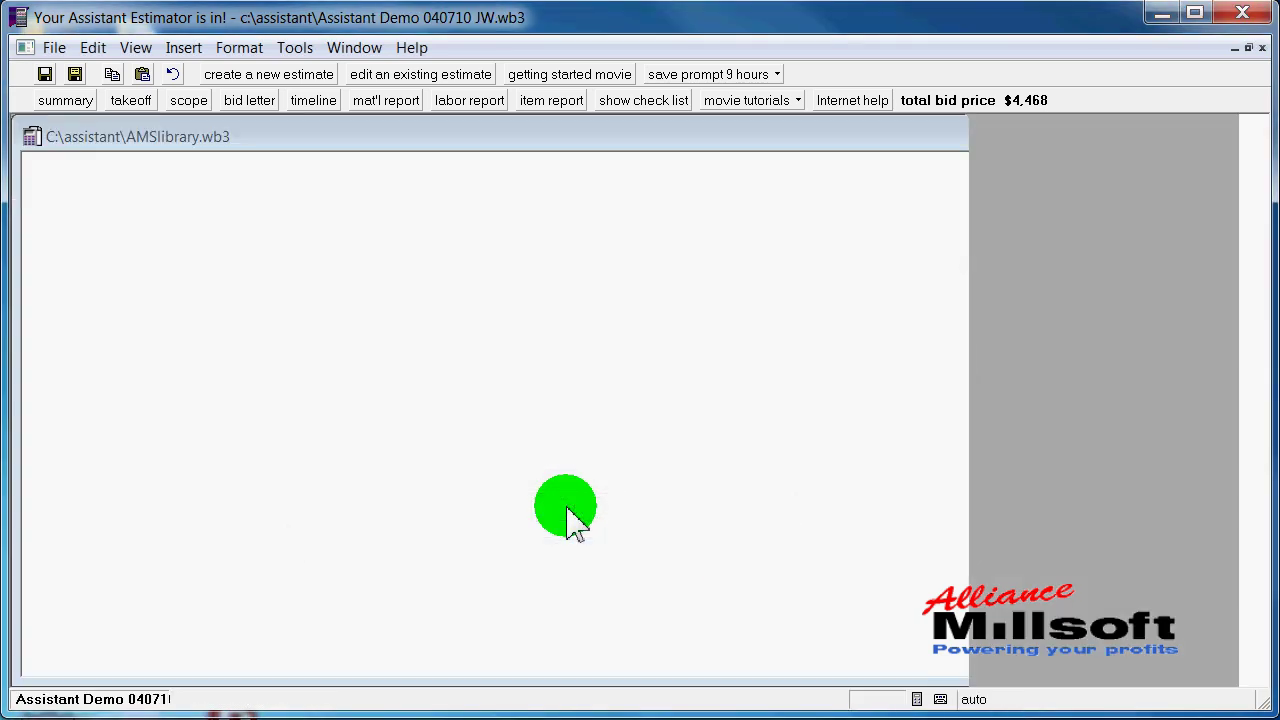